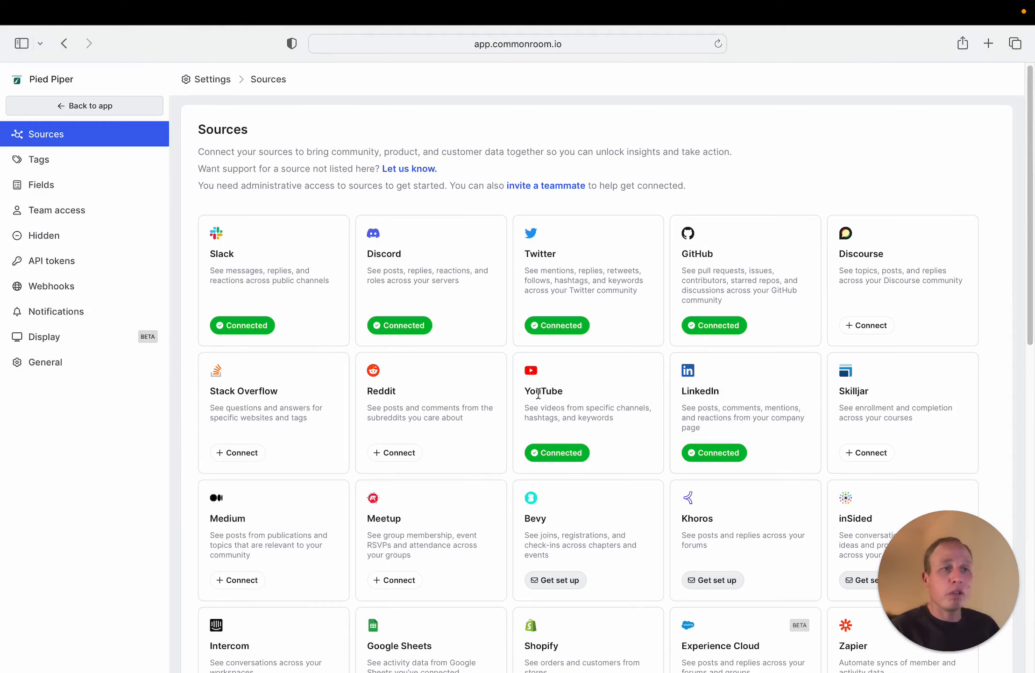
Open the connection setup for the Reddit source to view its authentication, subreddit and data import stages
scroll(467, 401, "down", 1)
left_click(412, 423)
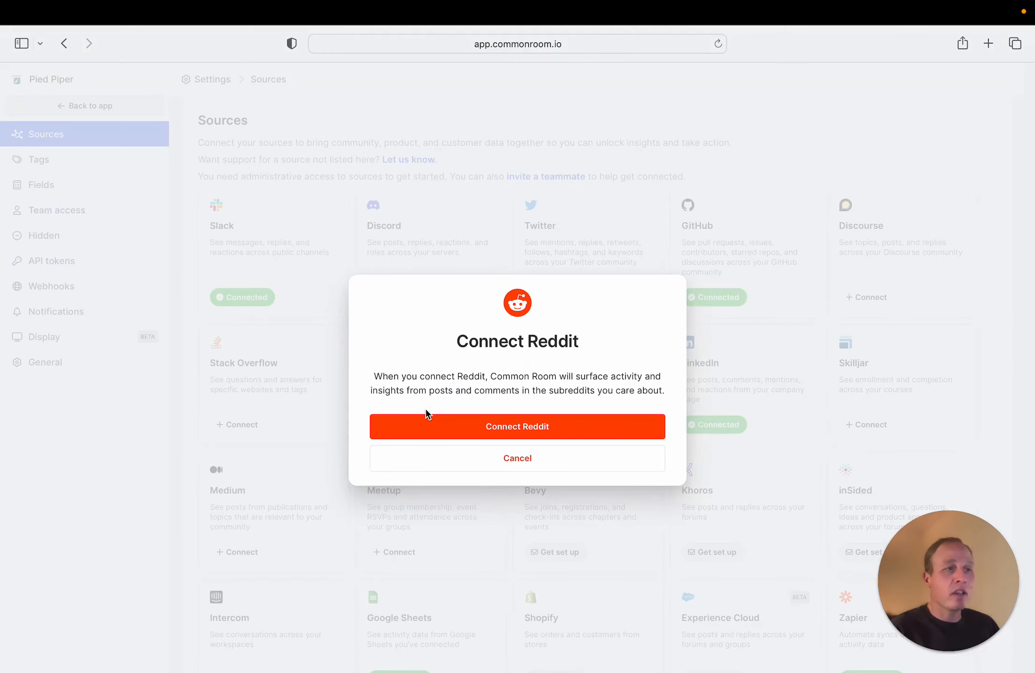
left_click(530, 432)
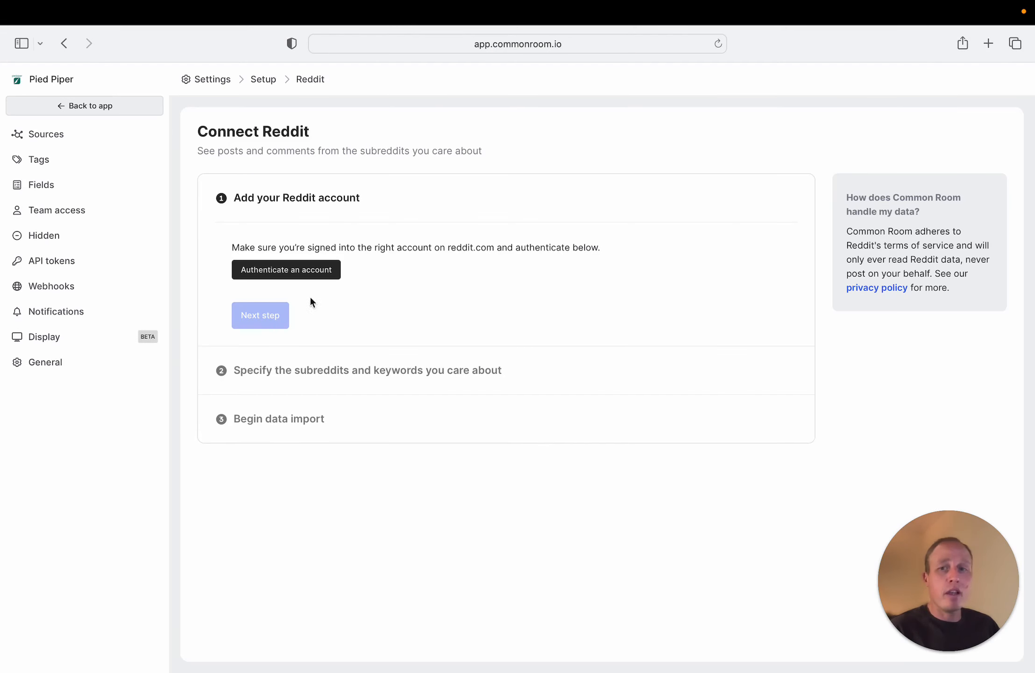
left_click(280, 281)
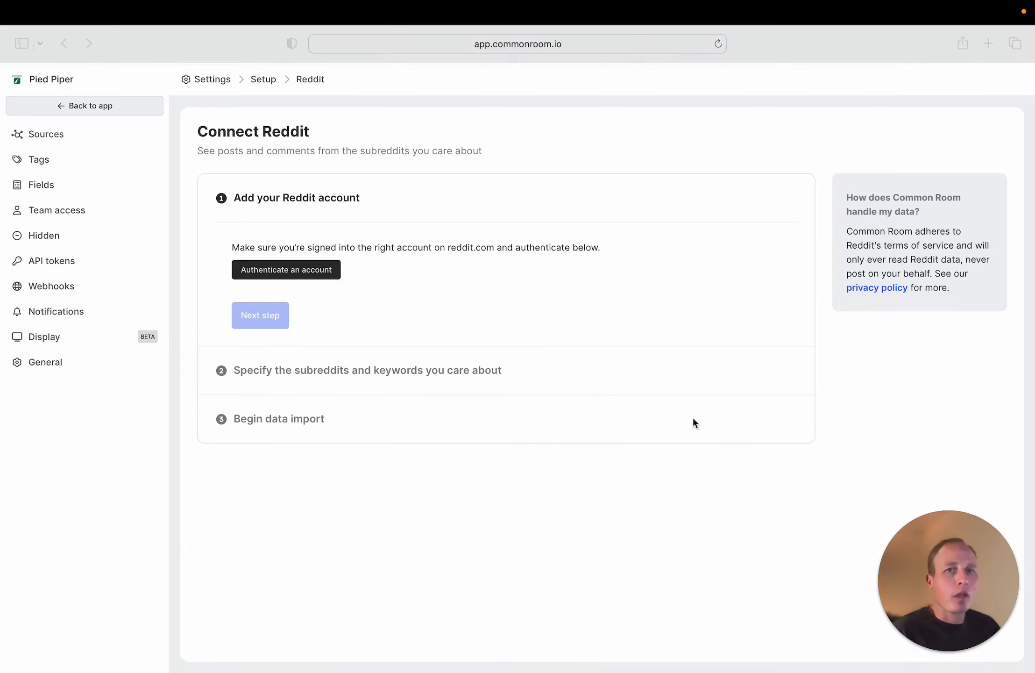
Return to the members list, look through it and view the Auto-magic Profile Merge explanation
left_click(82, 109)
scroll(571, 356, "down", 15)
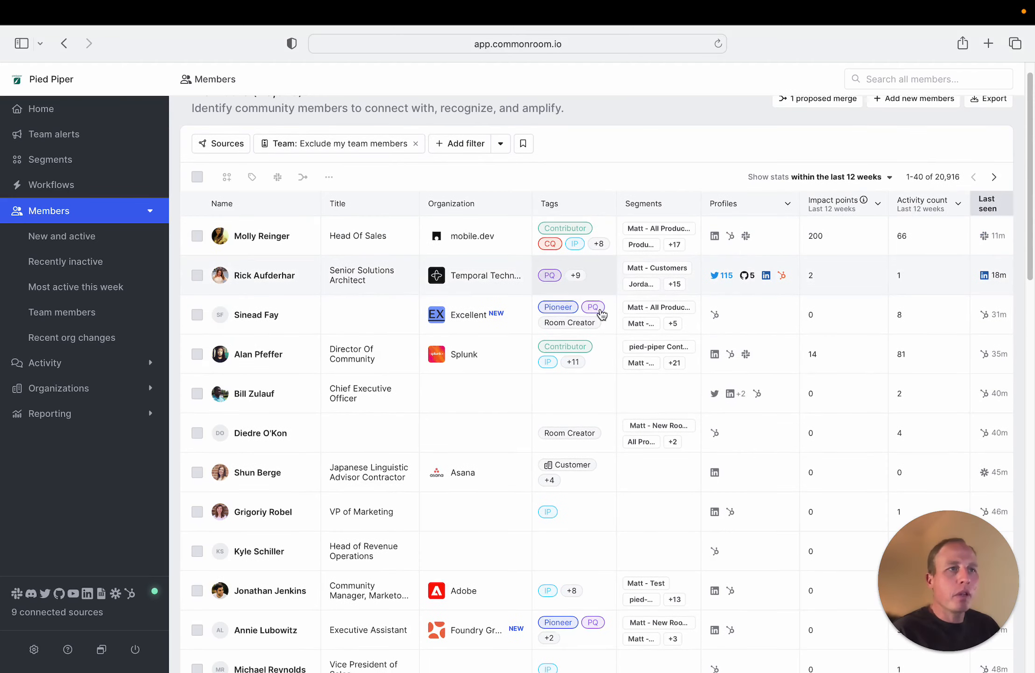
scroll(602, 317, "up", 15)
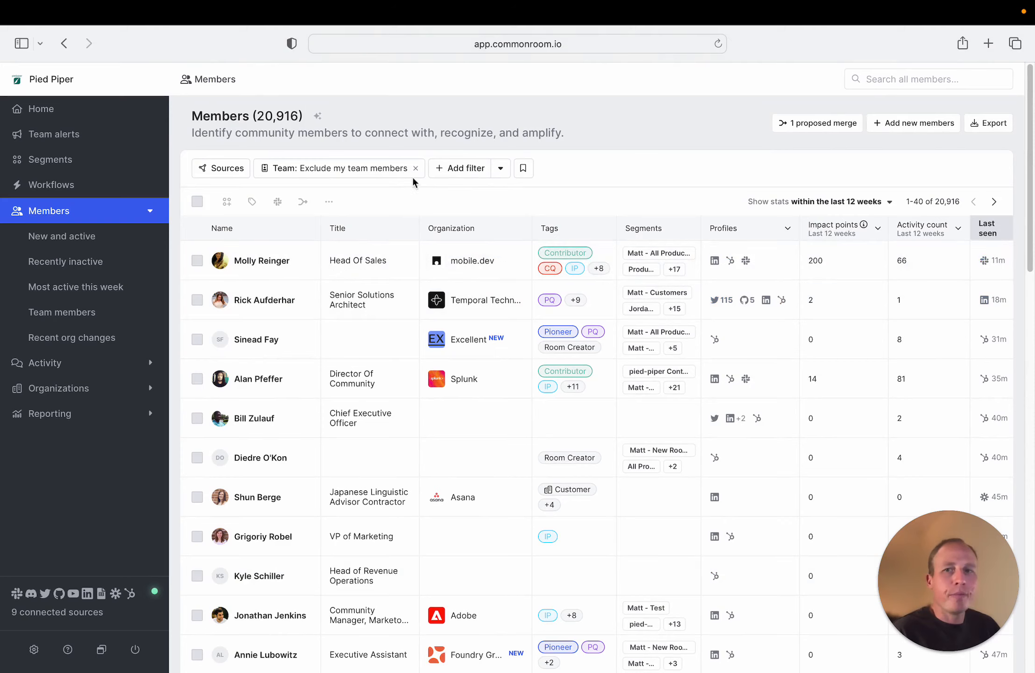
left_click(317, 116)
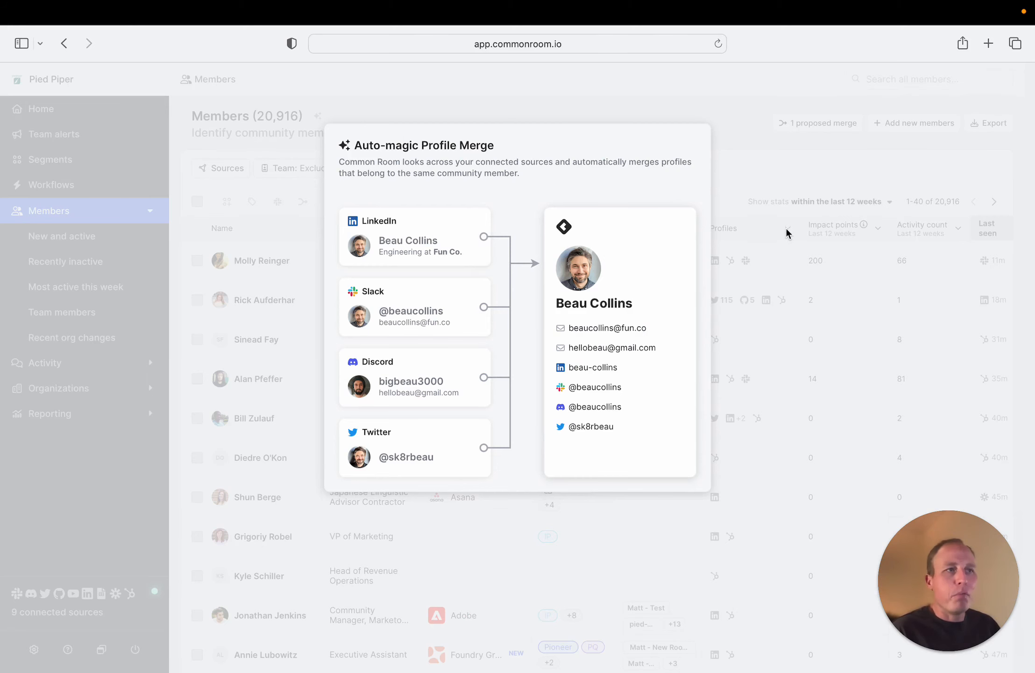
left_click(797, 160)
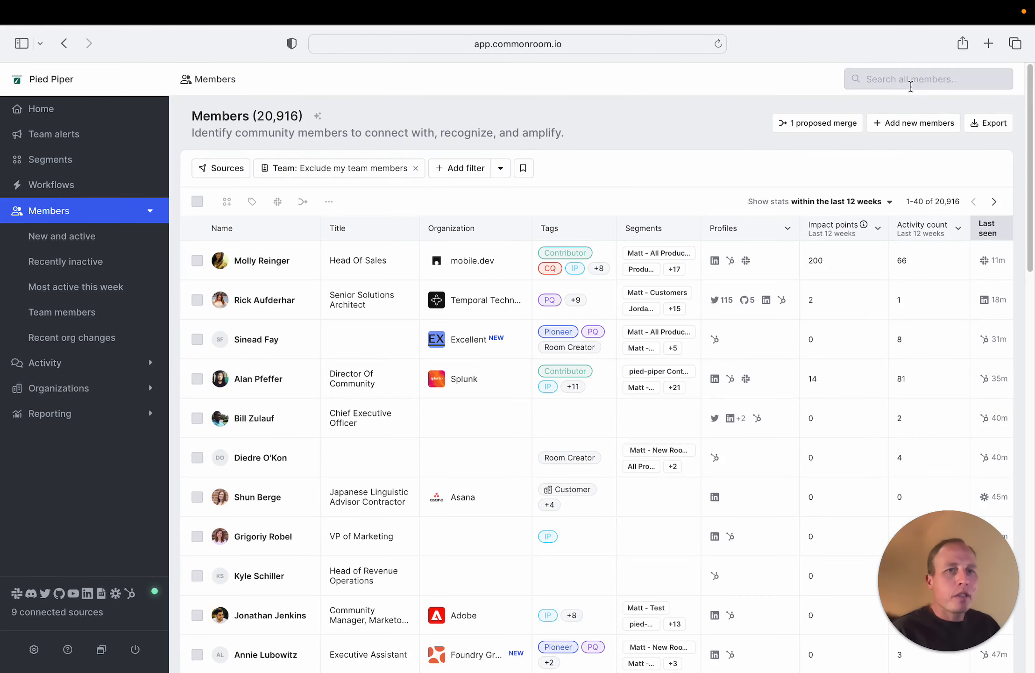
Search the members by first name and initial, review the Common Room marketing member's profile preview, and clear the search
left_click(912, 84)
type("Kevin w")
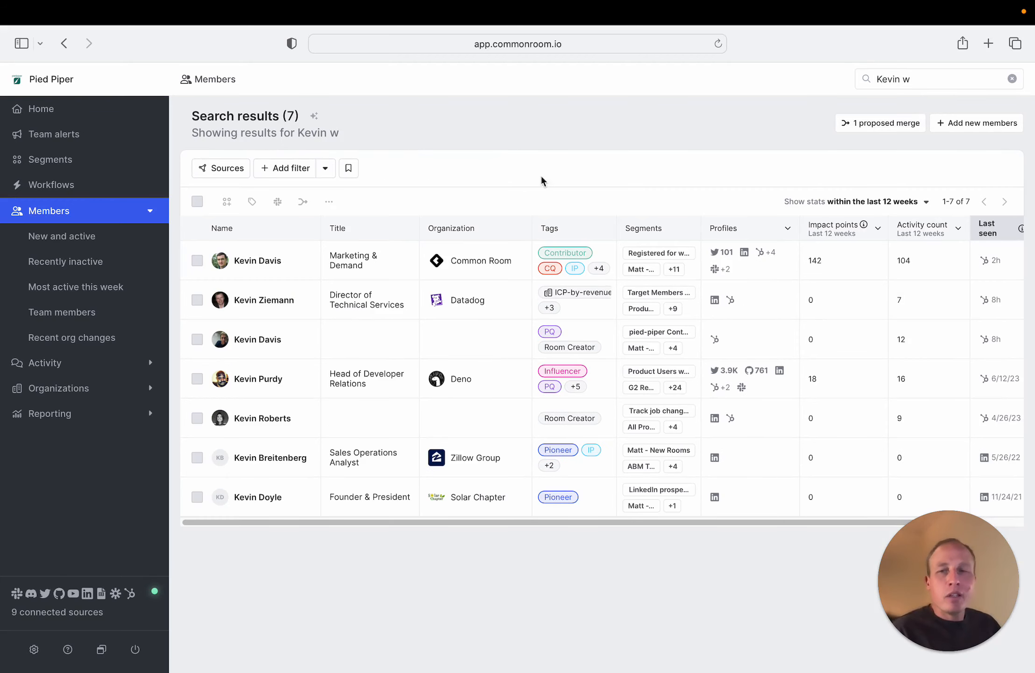
left_click(292, 260)
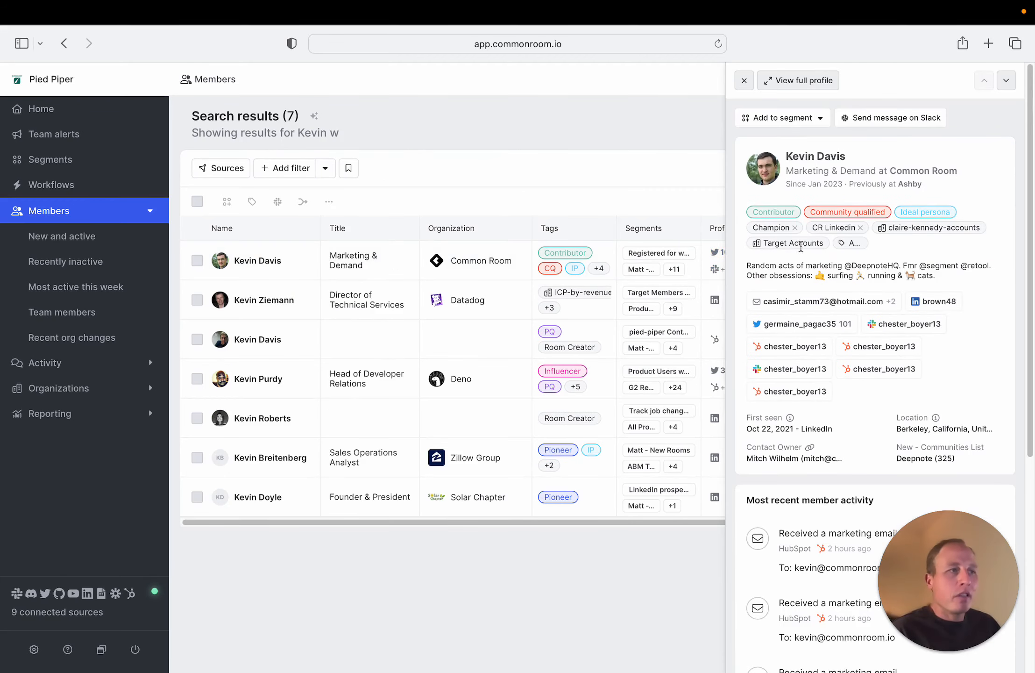
scroll(903, 262, "down", 7)
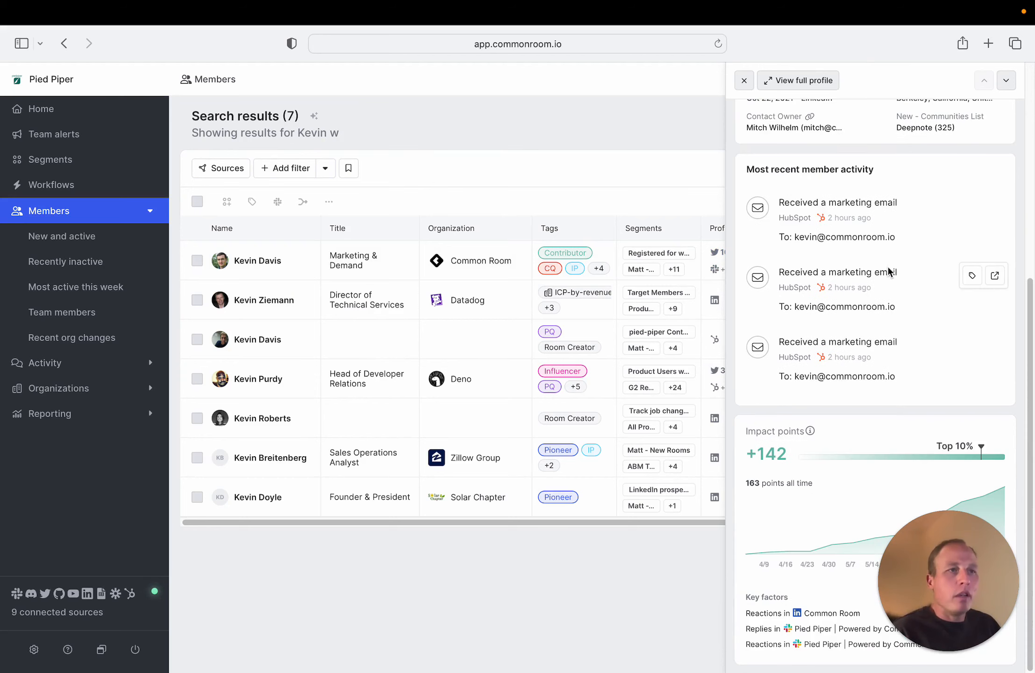
scroll(887, 274, "up", 7)
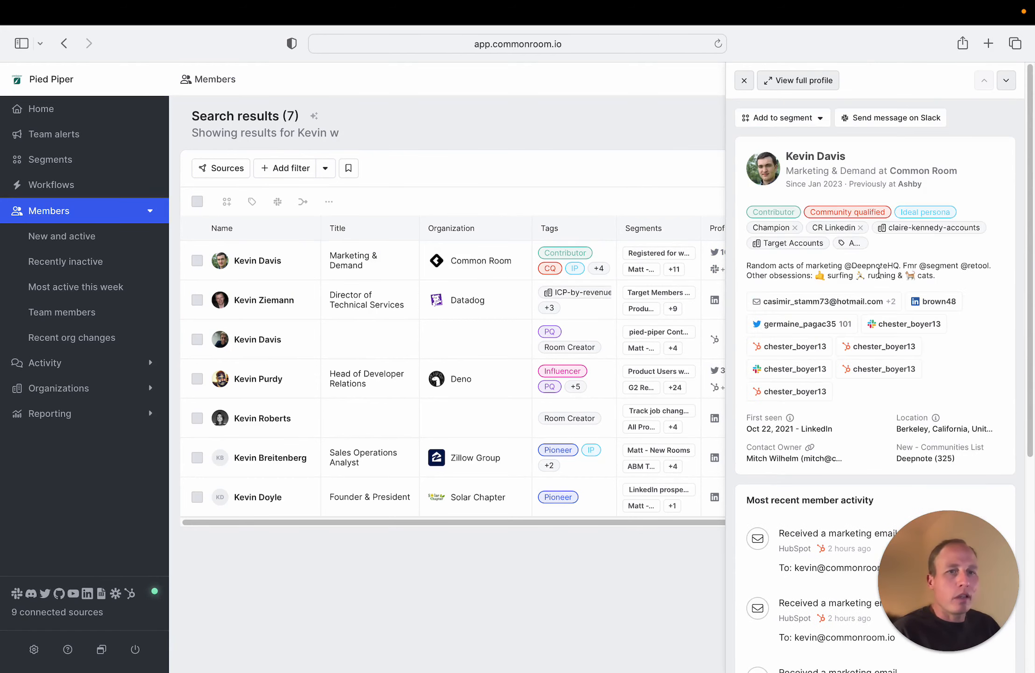
mouse_move(910, 187)
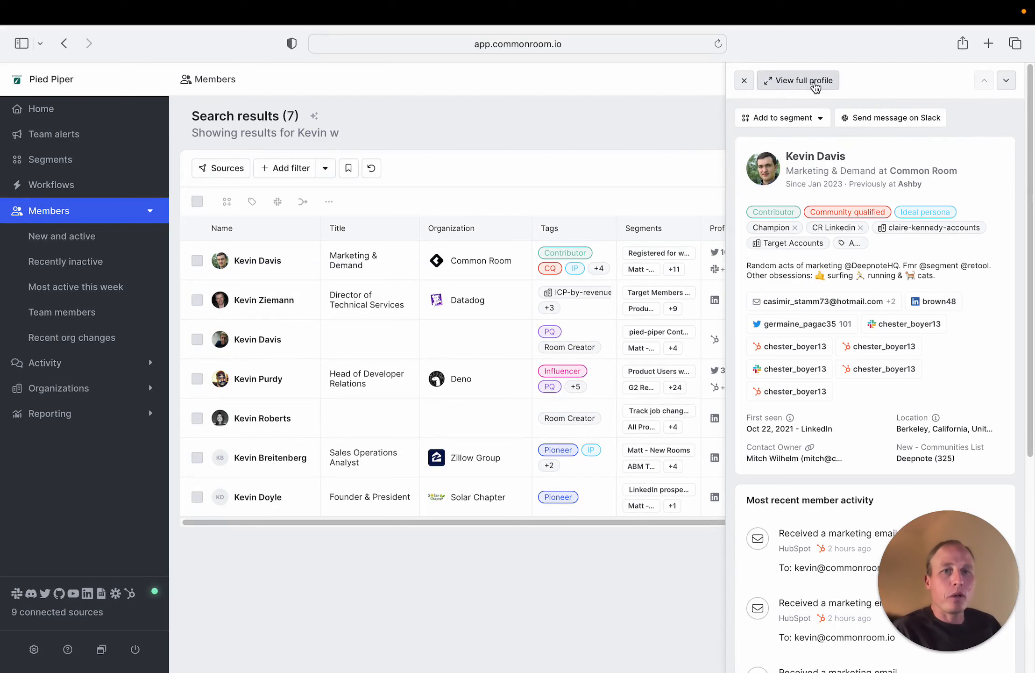
left_click(744, 80)
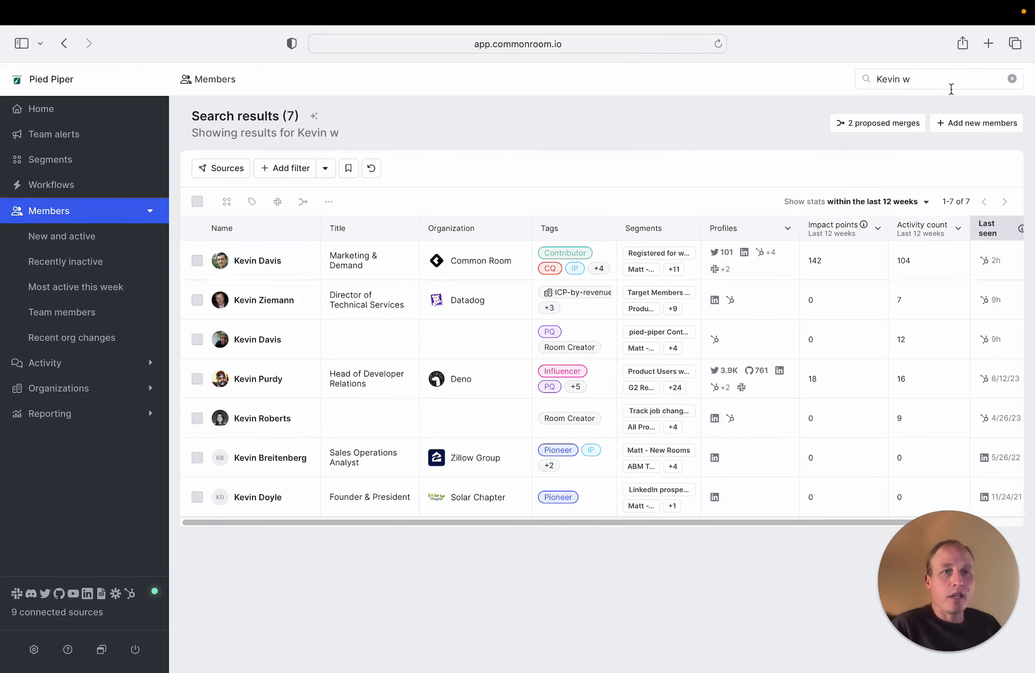
left_click(1011, 79)
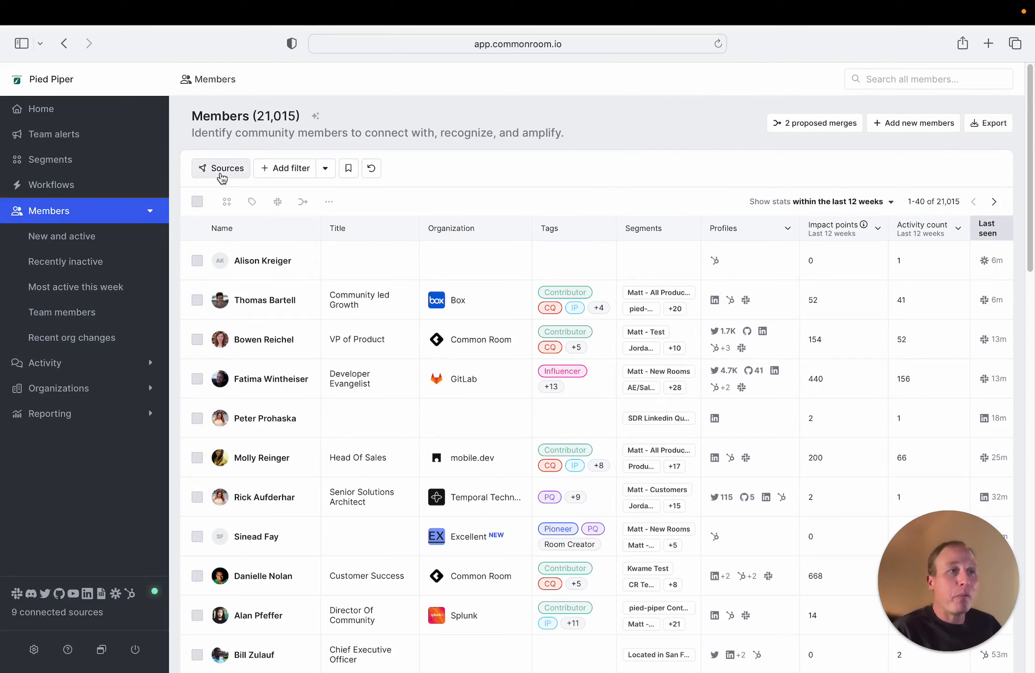
Filter the members to those from the Pied Piper | Powered by Common Room Slack source
left_click(222, 171)
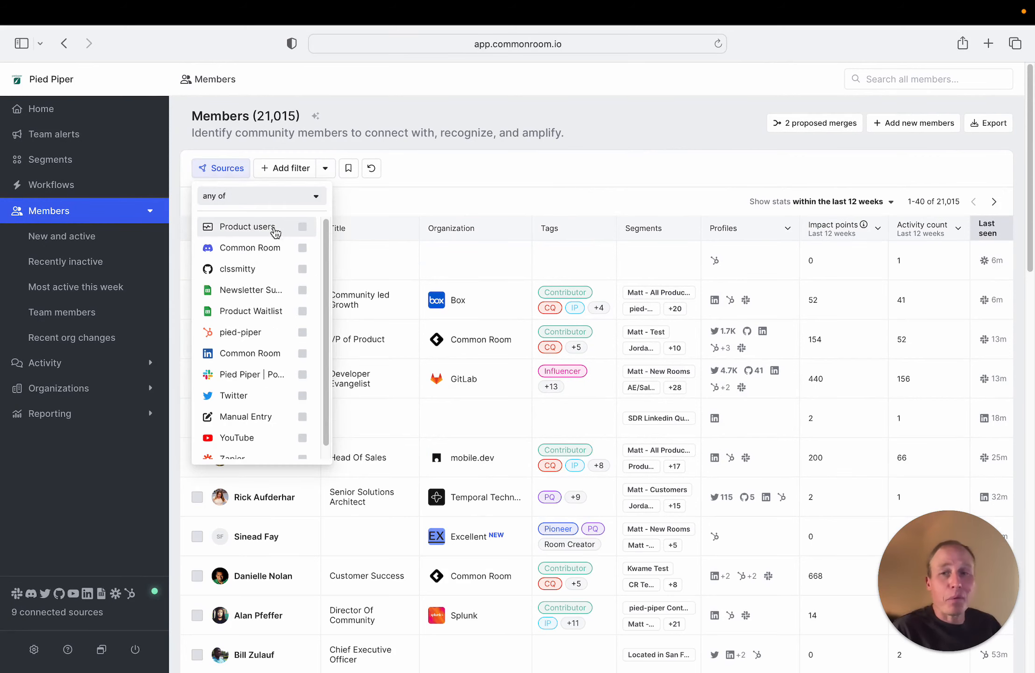
left_click(303, 374)
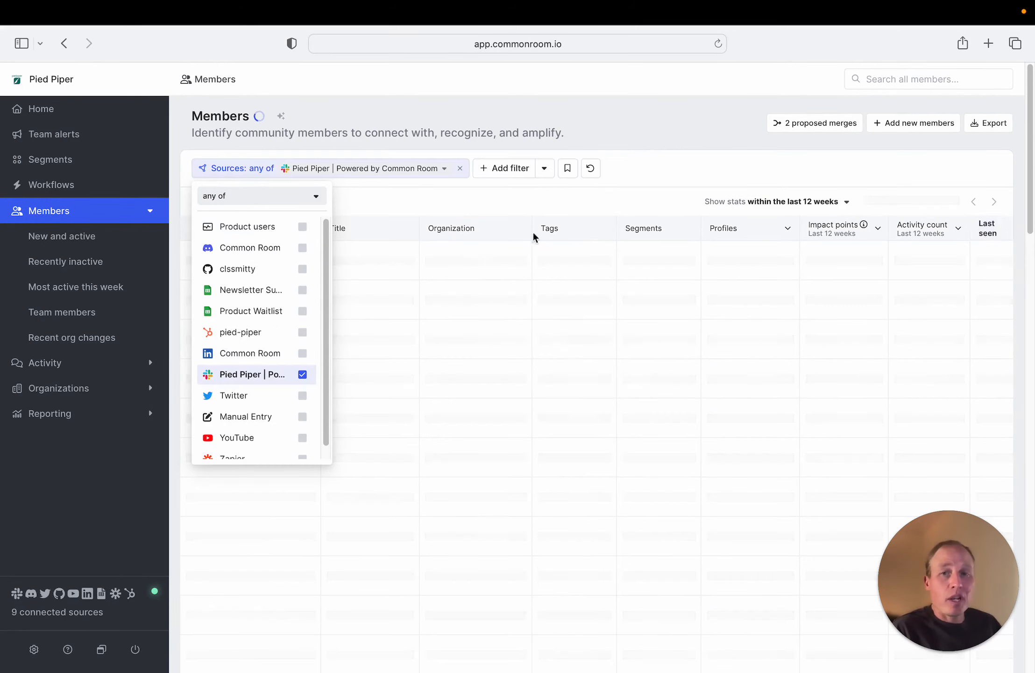
left_click(605, 171)
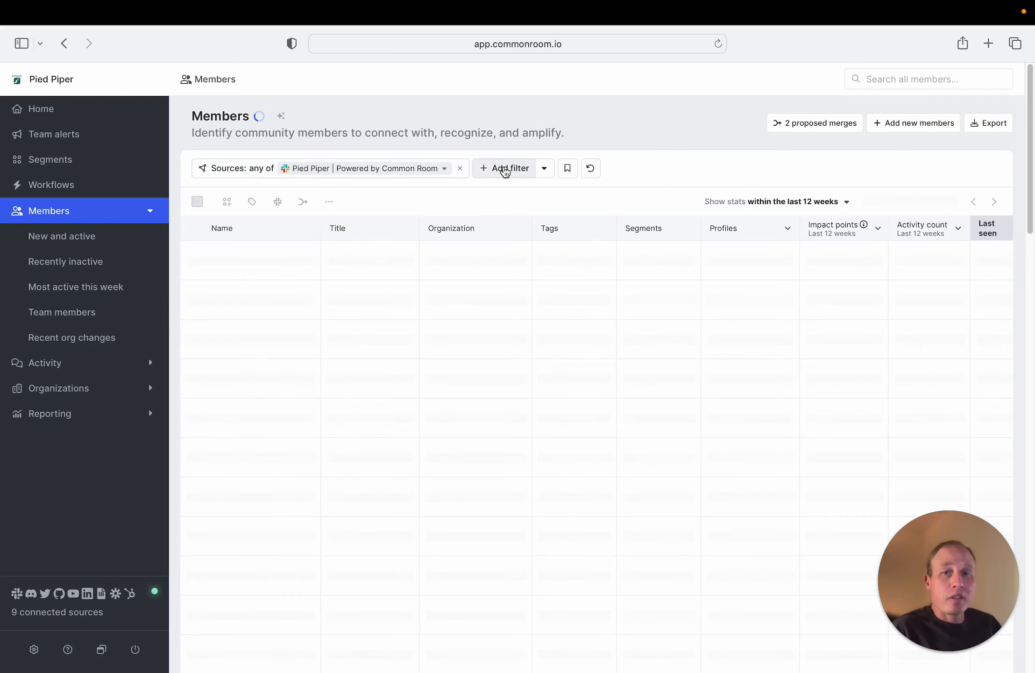
Add a member filter for New - 30d Product Activity with a minimum of 1
left_click(505, 169)
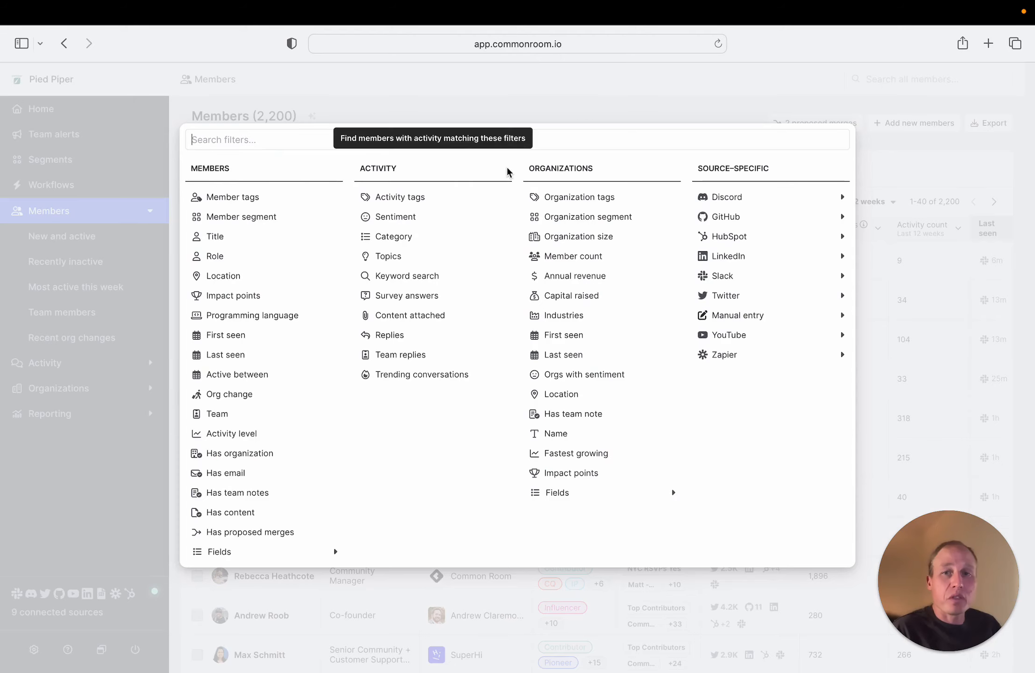
type("prod")
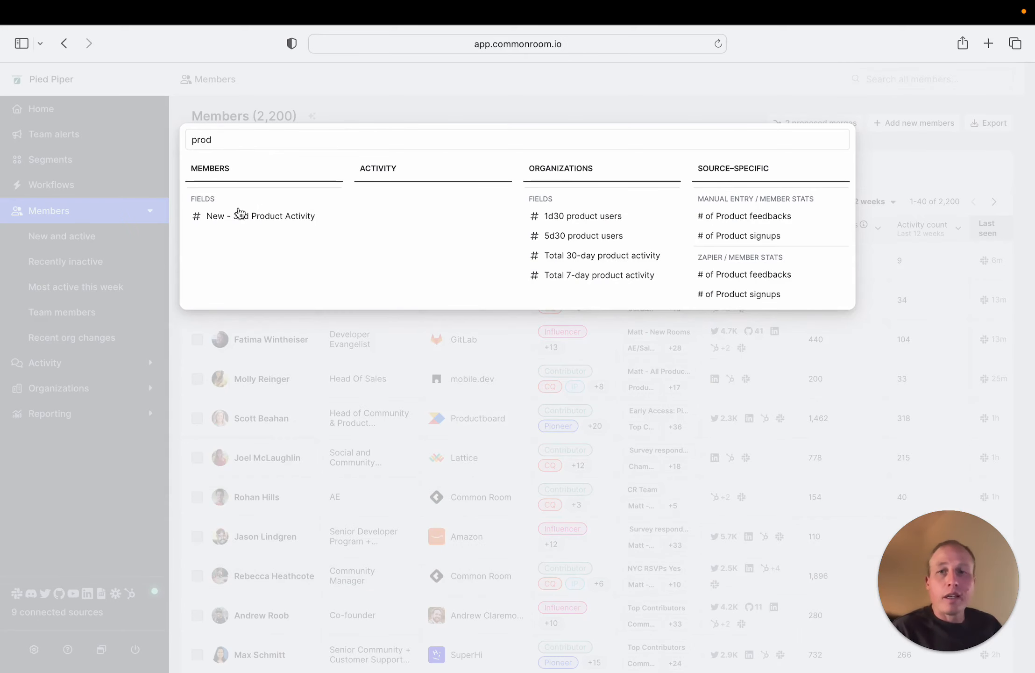
left_click(240, 213)
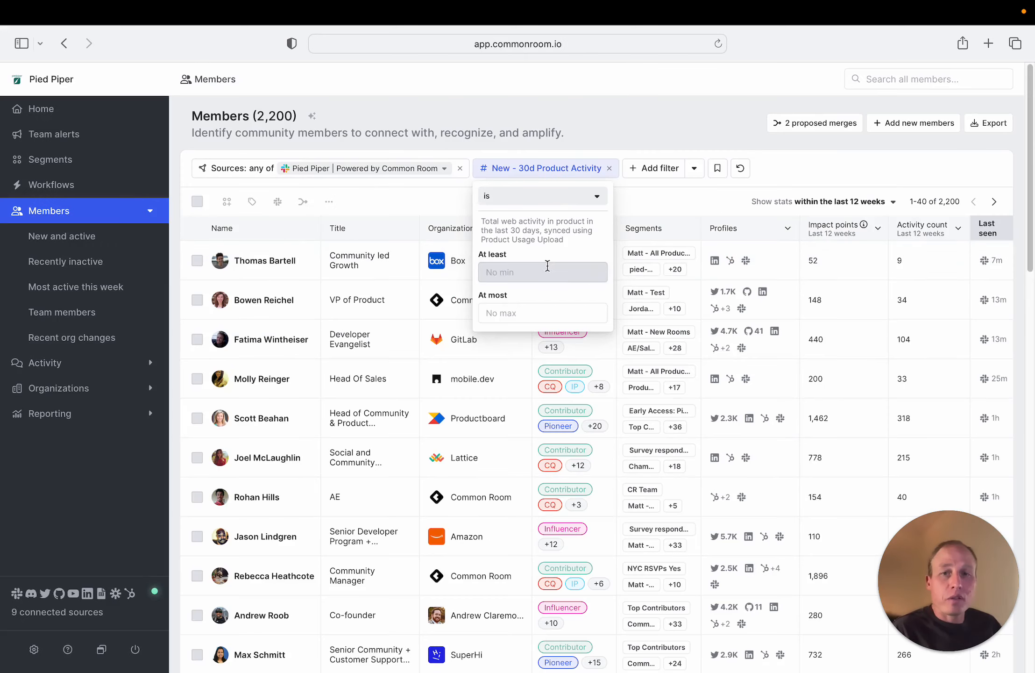
type("1")
Add a member Role filter matching any of Marketing or Product
left_click(682, 168)
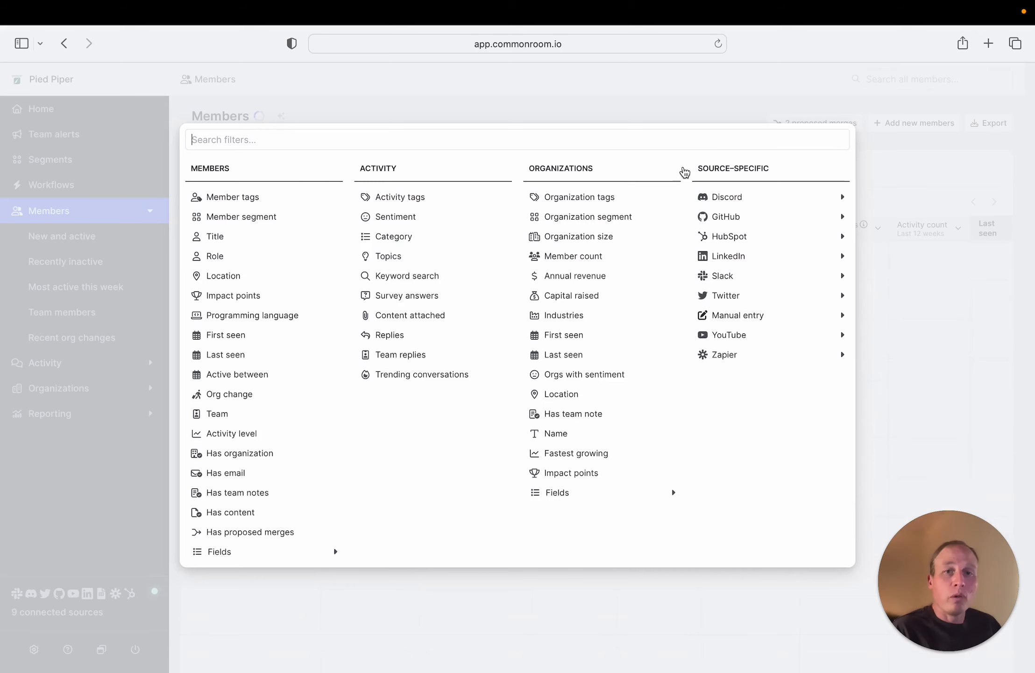
type("role")
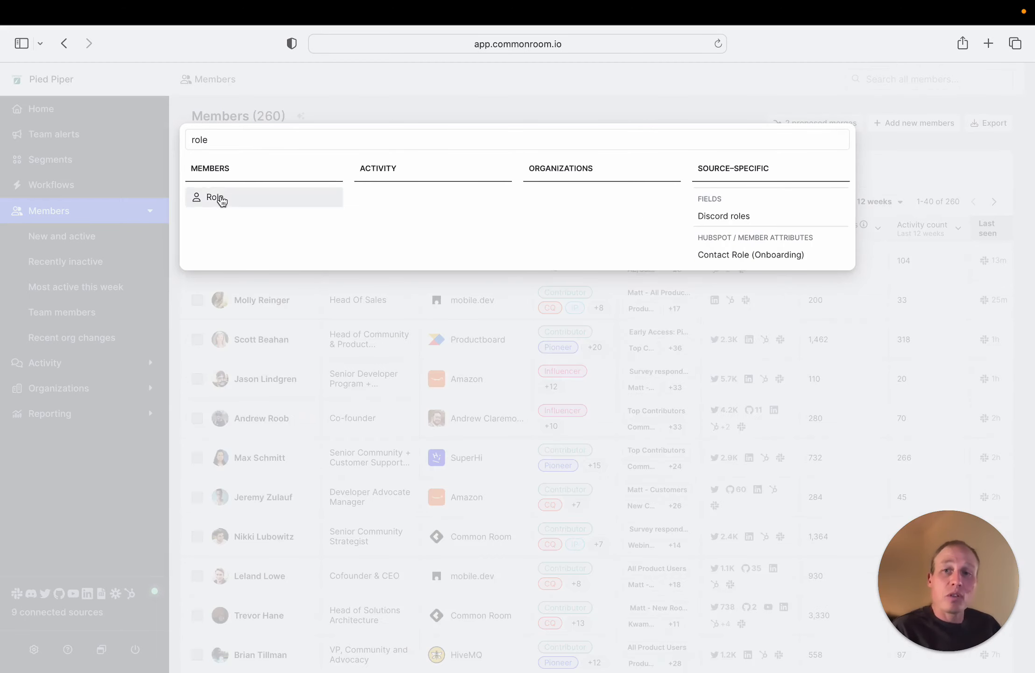
left_click(222, 198)
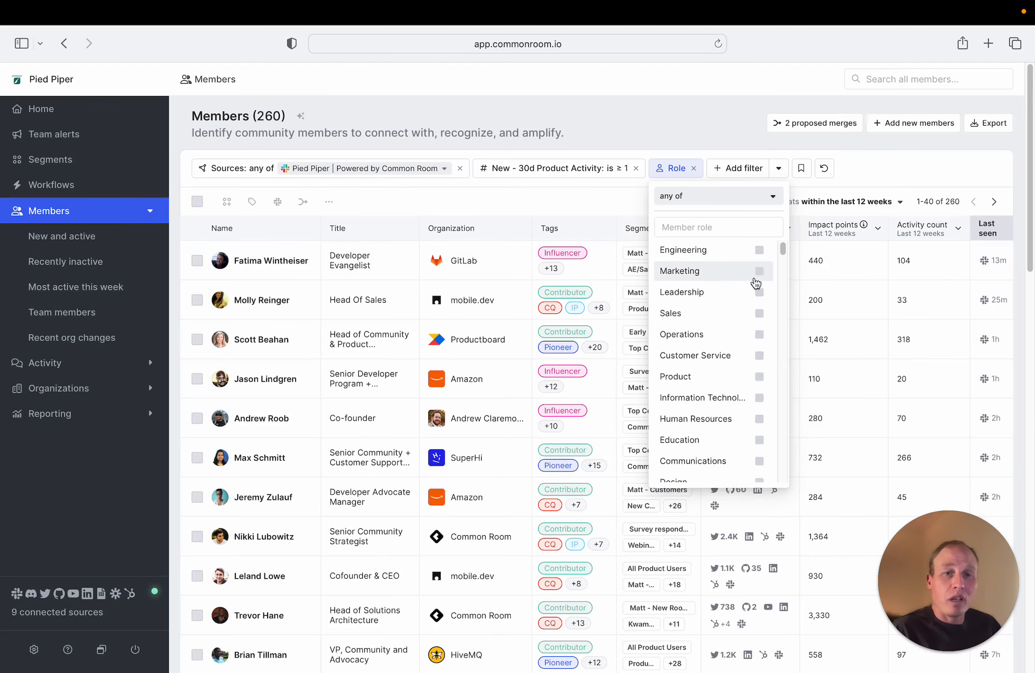
left_click(755, 276)
left_click(760, 377)
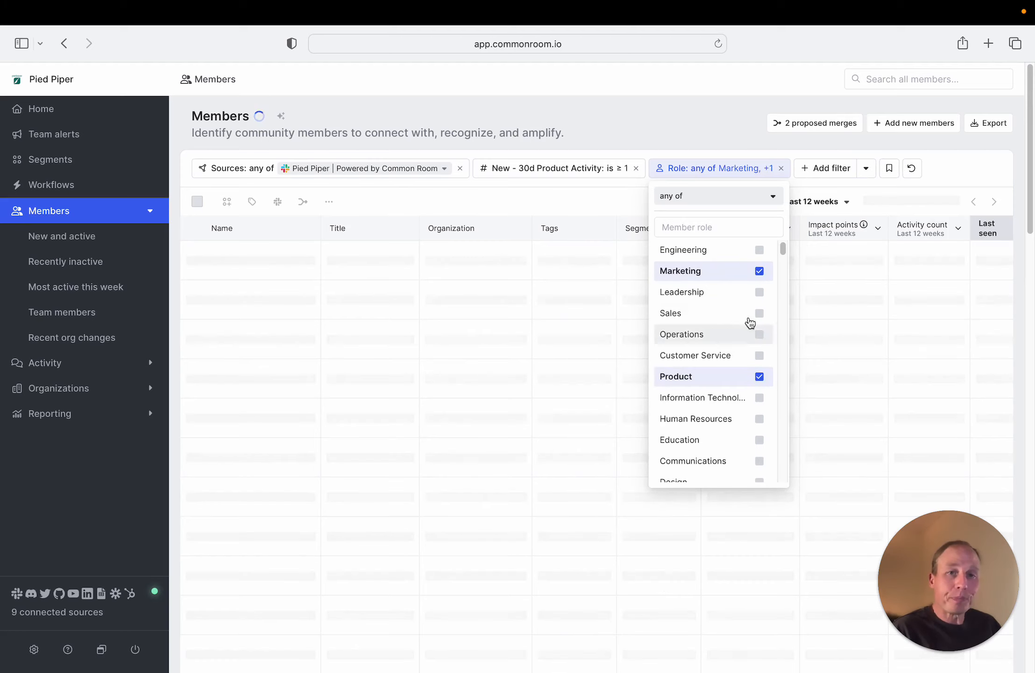
left_click(673, 125)
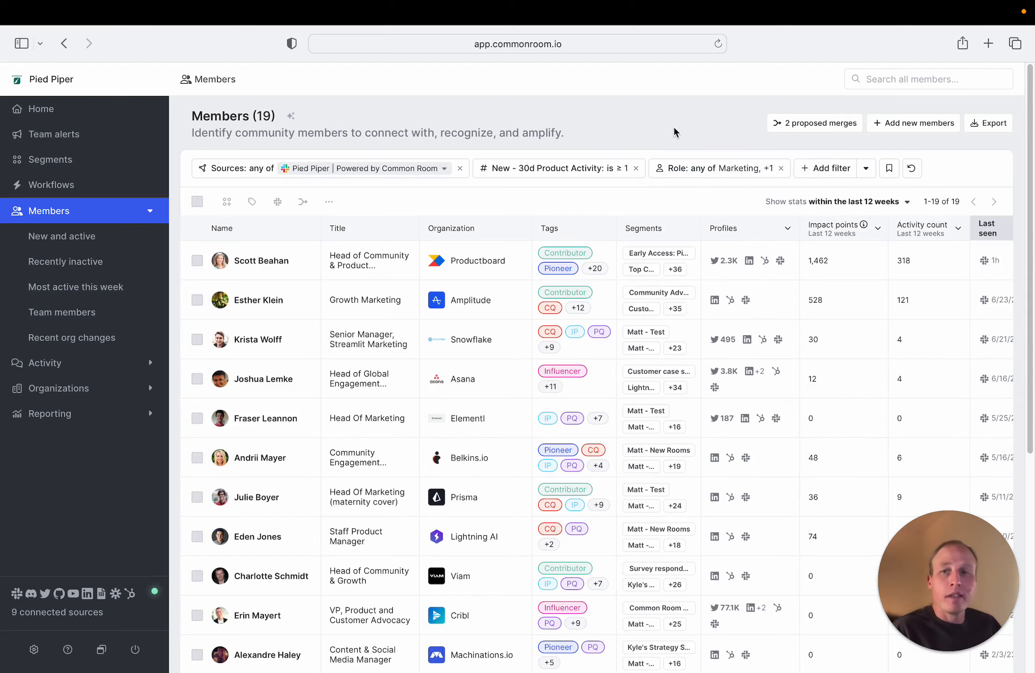
Select the Productboard, Snowflake and Asana members in the filtered list
left_click(197, 260)
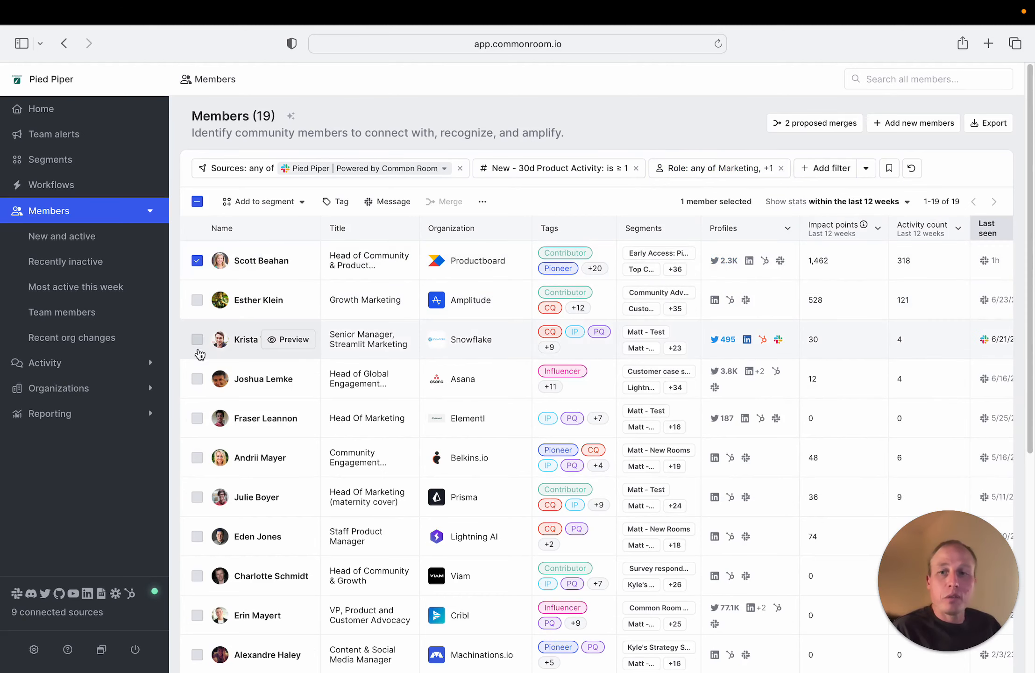
left_click(197, 340)
left_click(197, 378)
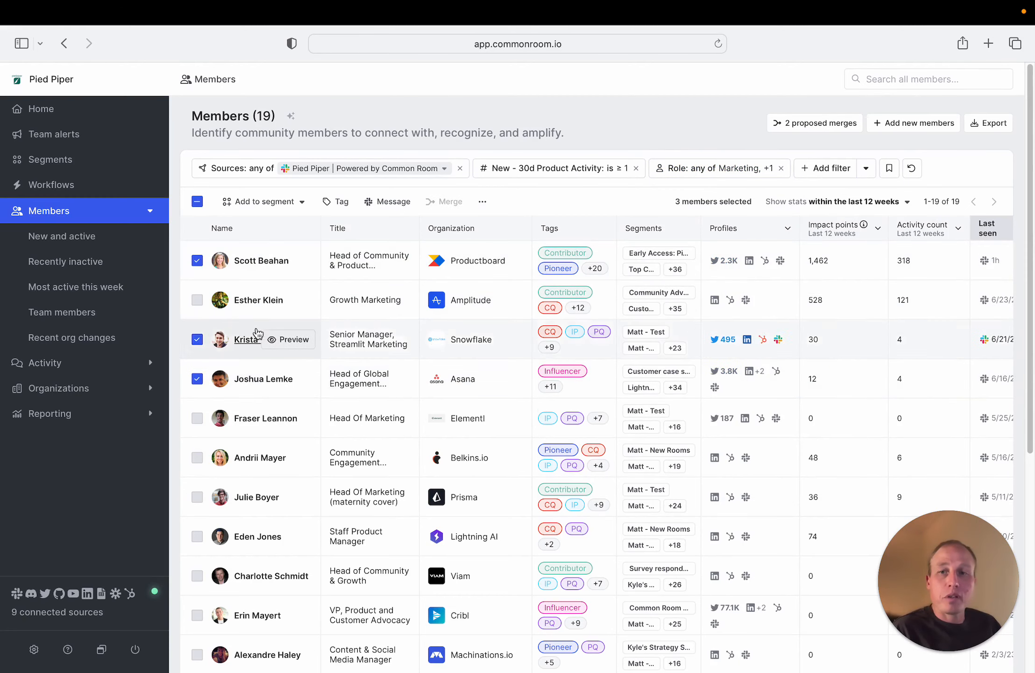
Start a direct message to the three selected members, sent from the signed-in Pied Piper account, and continue to the composer
left_click(398, 204)
left_click(380, 400)
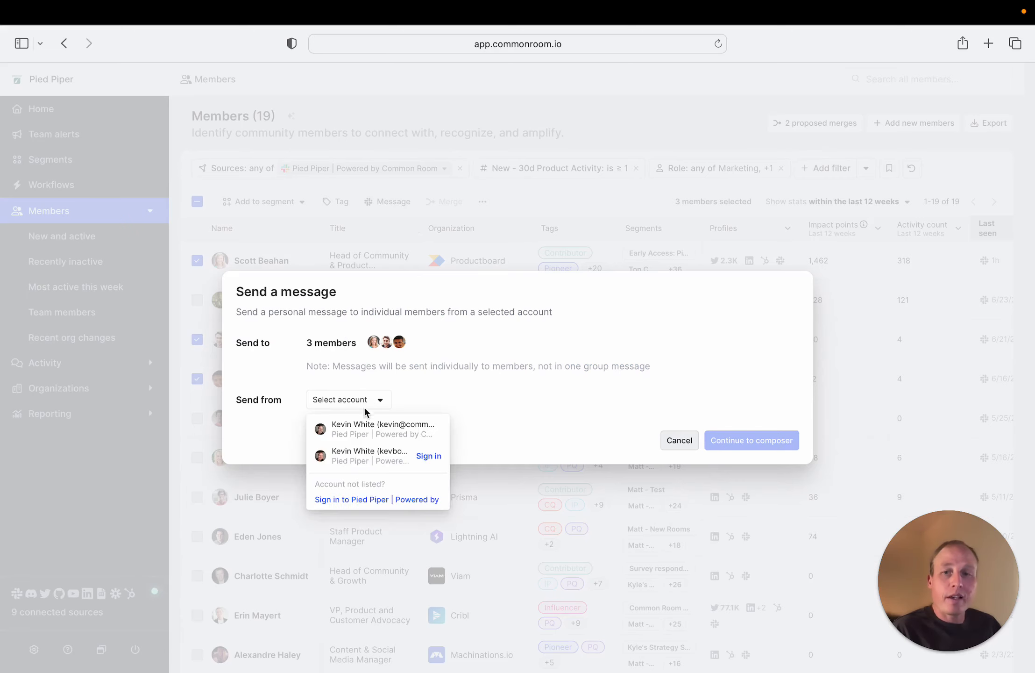
left_click(363, 425)
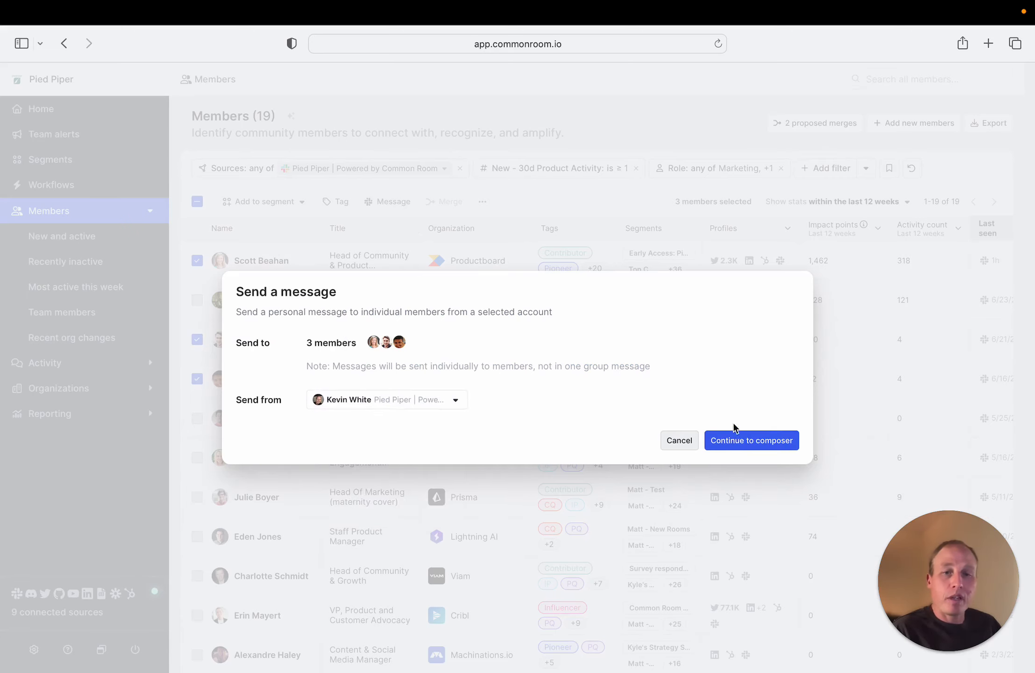
left_click(746, 438)
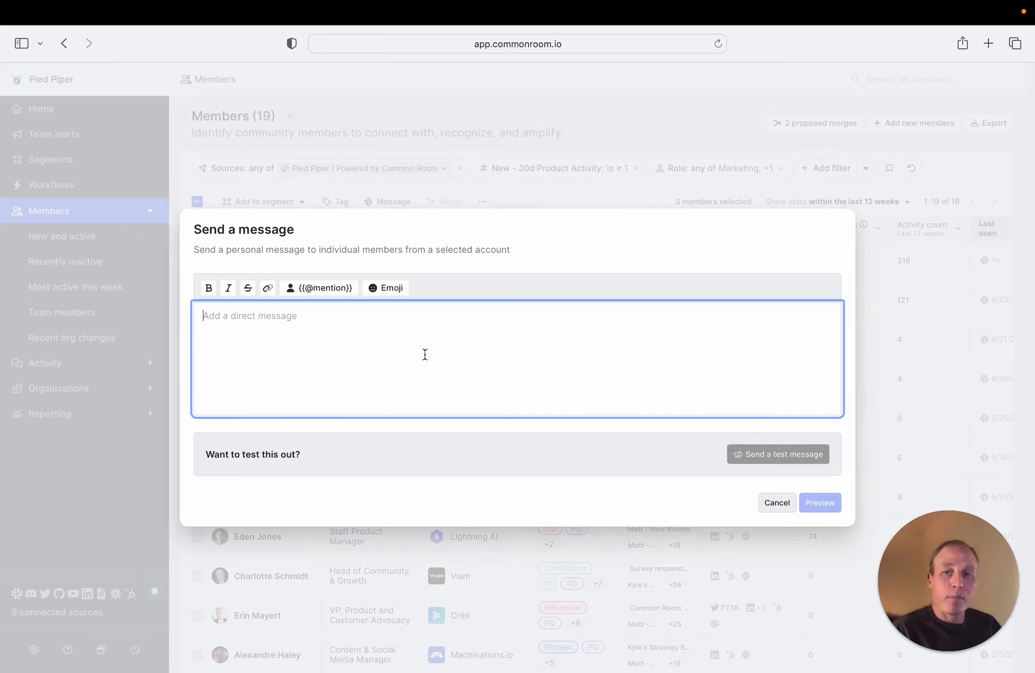
type("Hi")
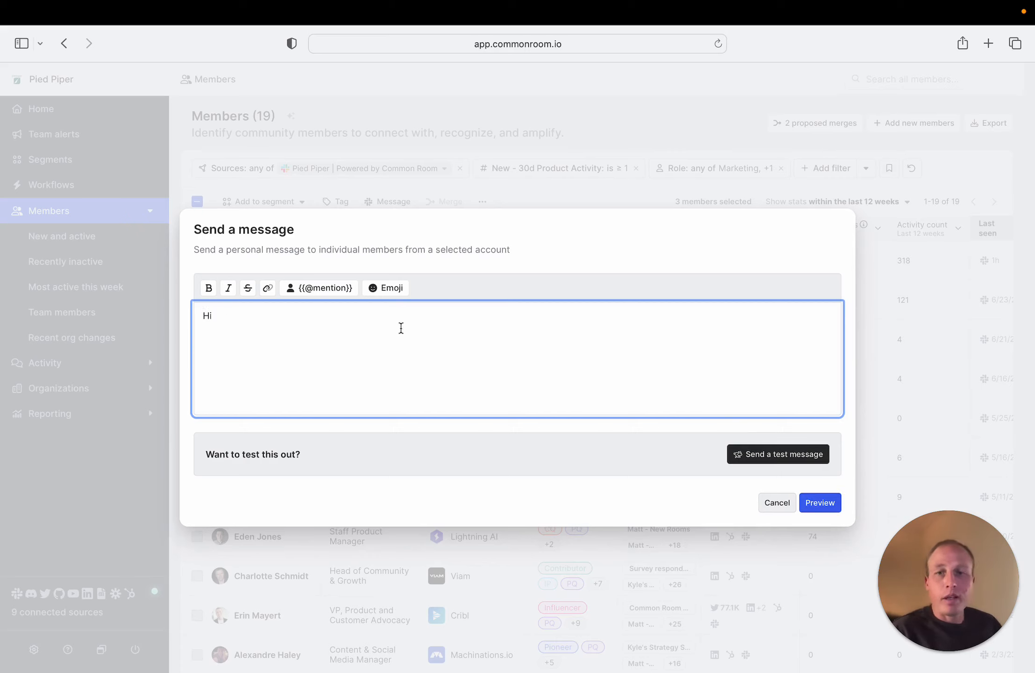
left_click(340, 289)
key("super+Tab")
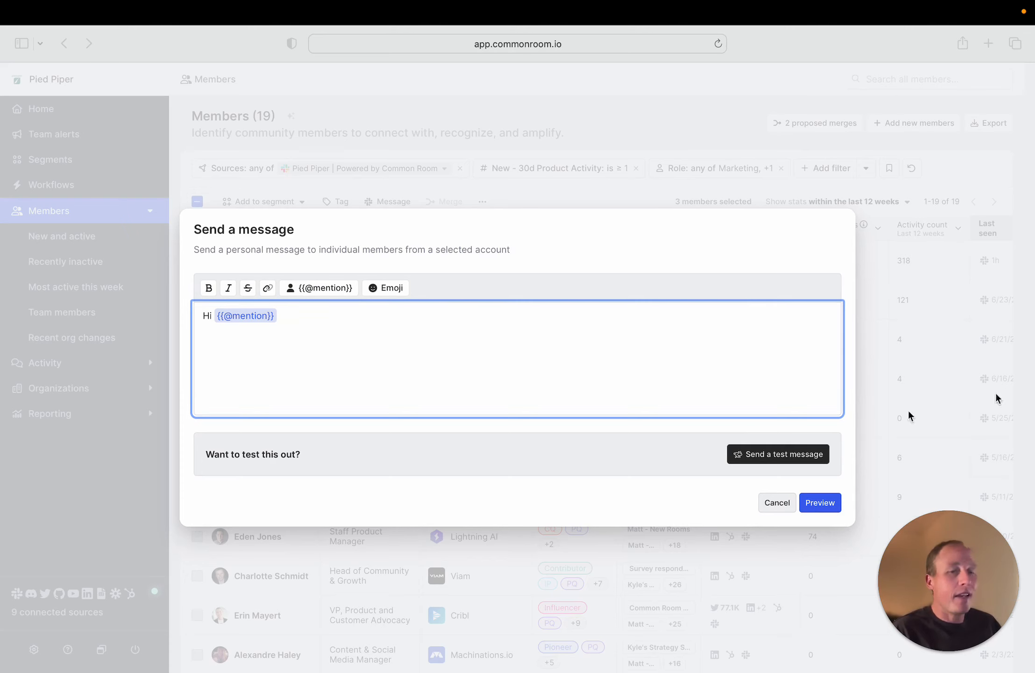
left_click(572, 356)
left_click(820, 503)
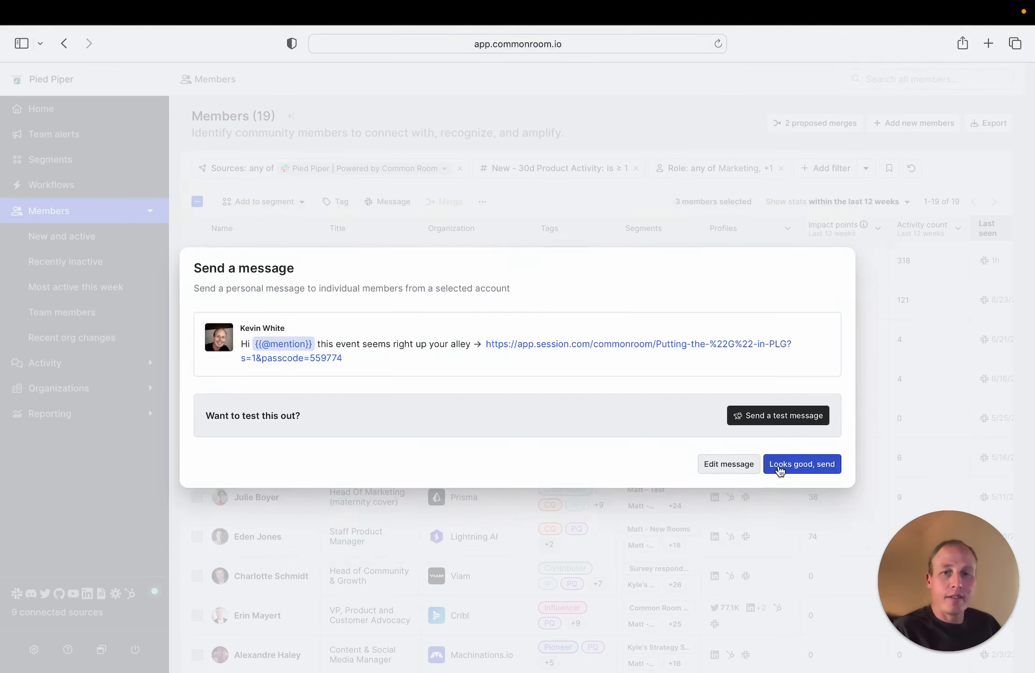
Return from the preview to editing and discard the drafted message without sending it
left_click(727, 465)
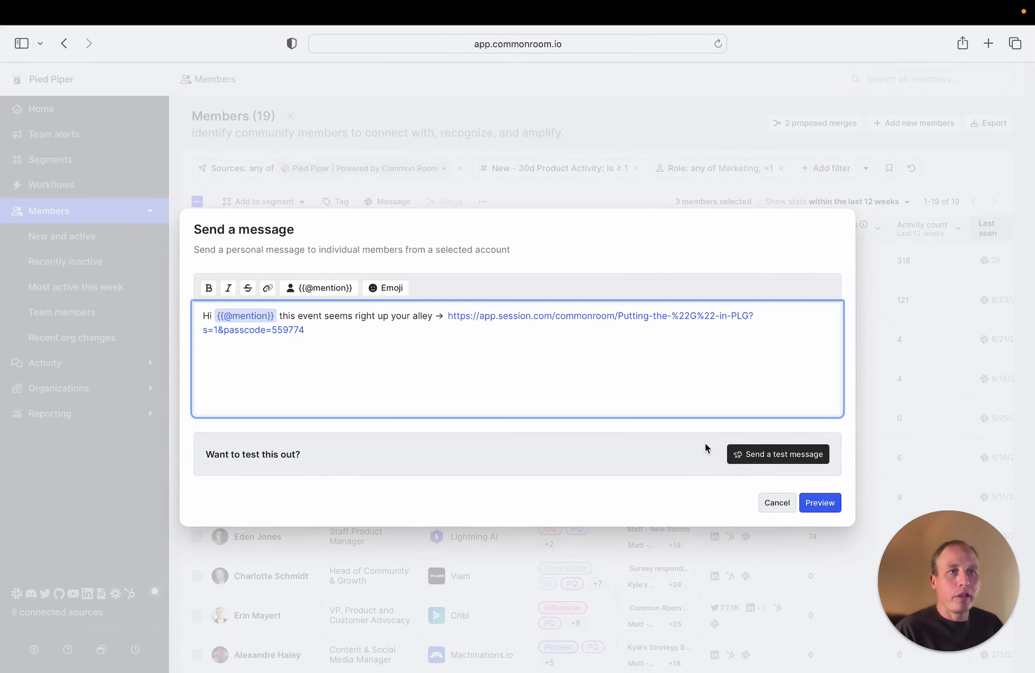
left_click(777, 503)
left_click(664, 421)
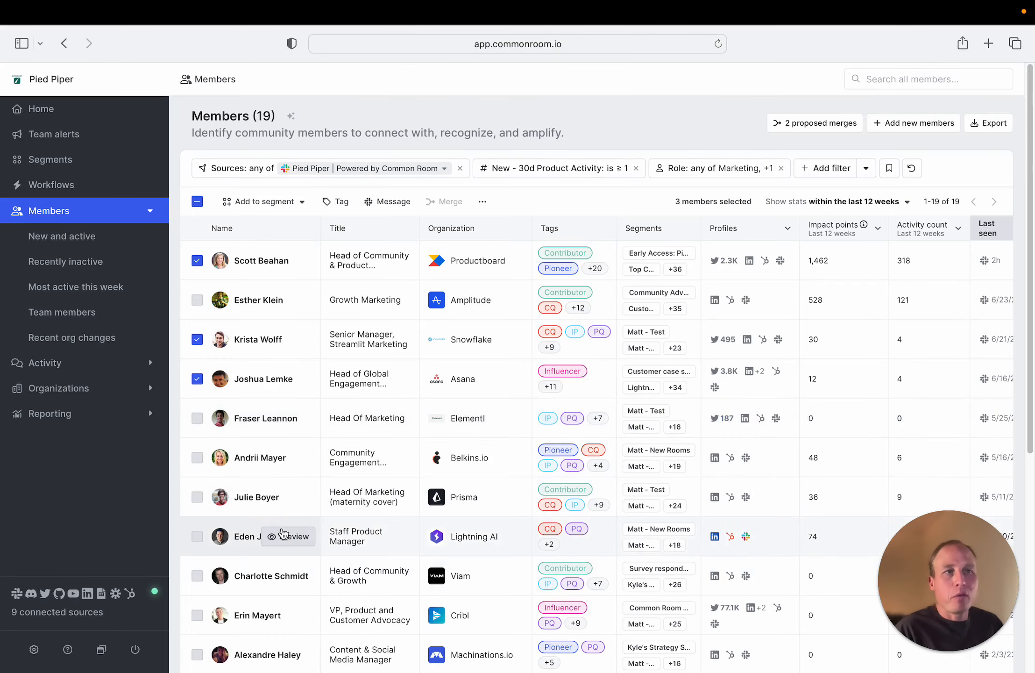
Open the Ideal persona default member tag for editing in the workspace's tag settings
left_click(34, 649)
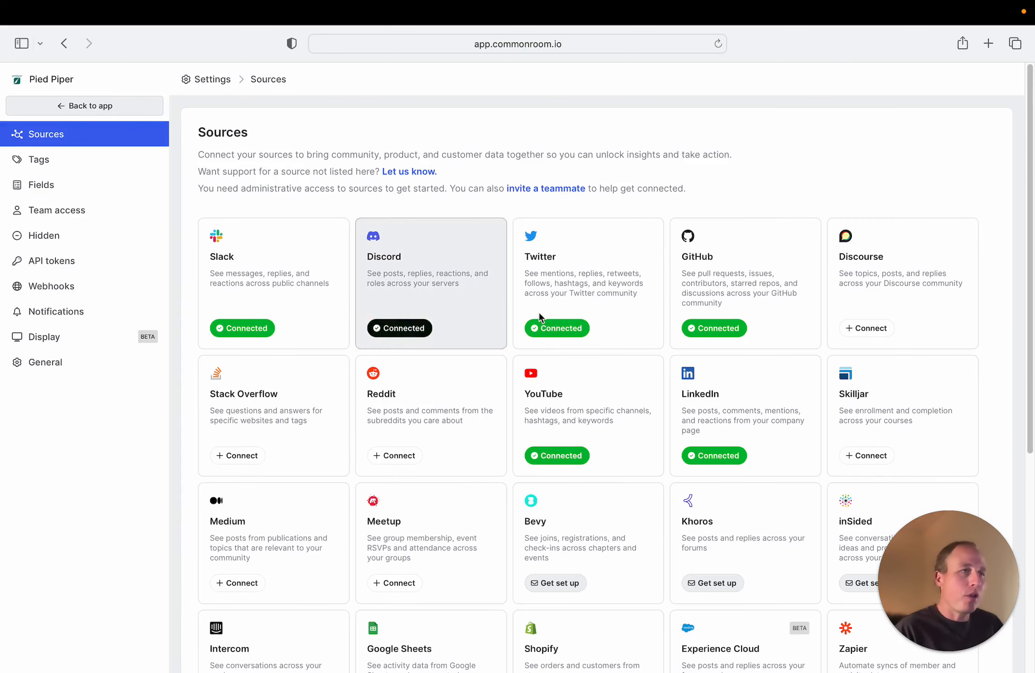
left_click(69, 168)
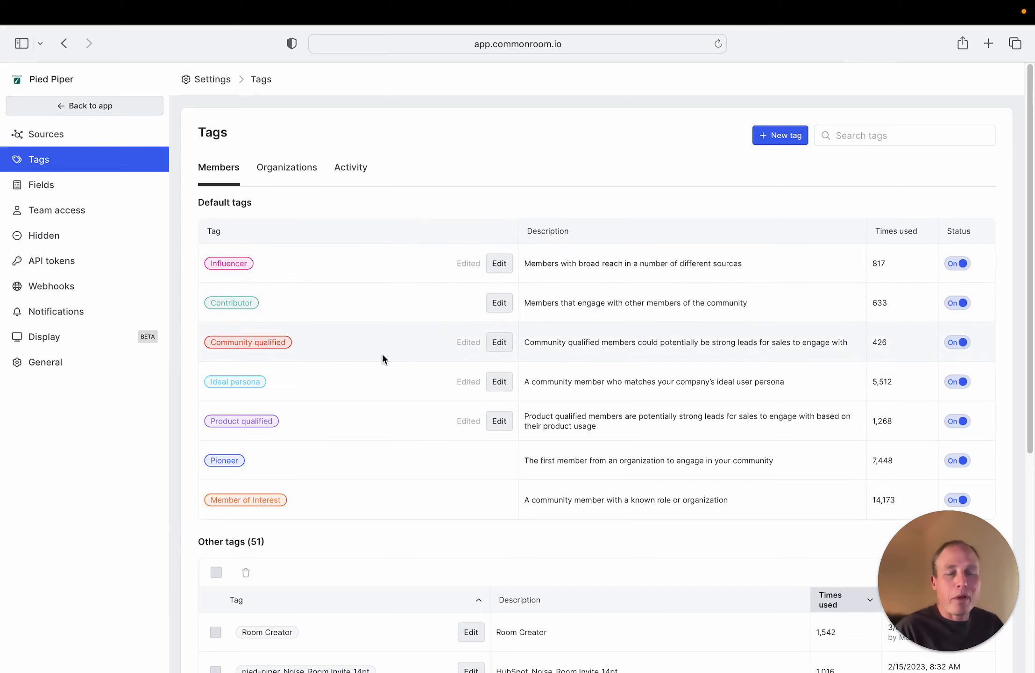
left_click(499, 381)
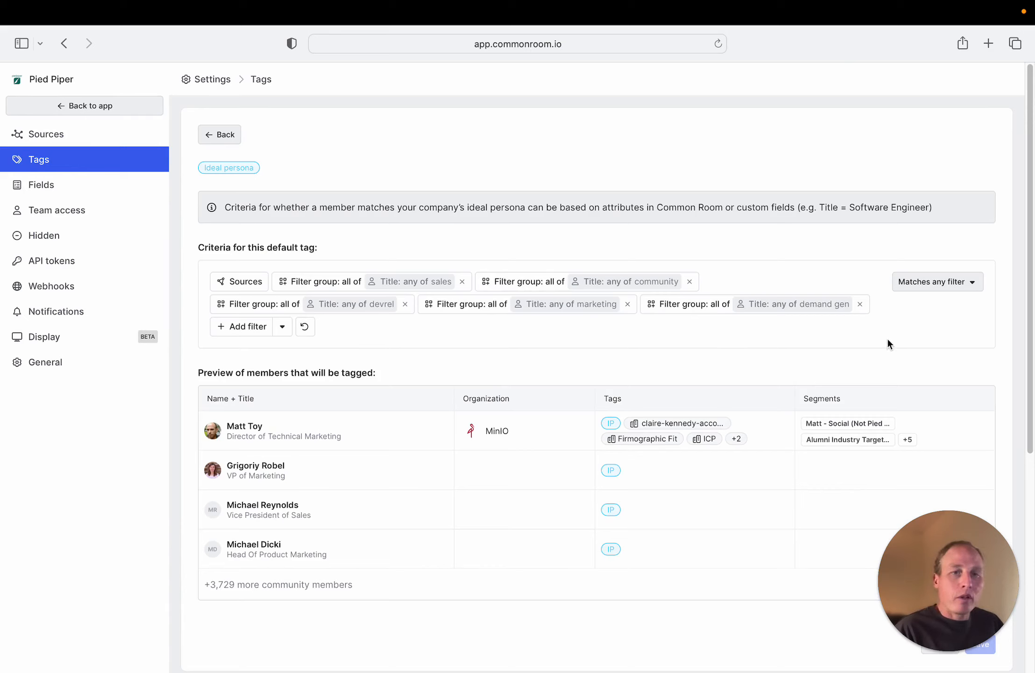
Add an organization size filter of 50–200 to the Ideal persona tag criteria and save the tag
left_click(246, 329)
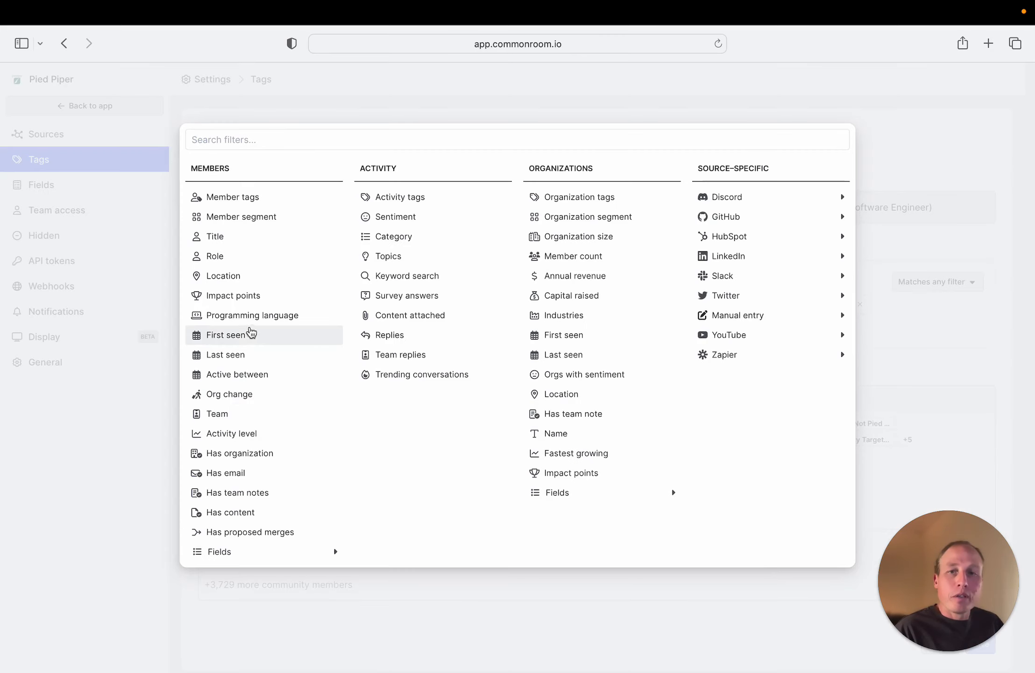
left_click(428, 136)
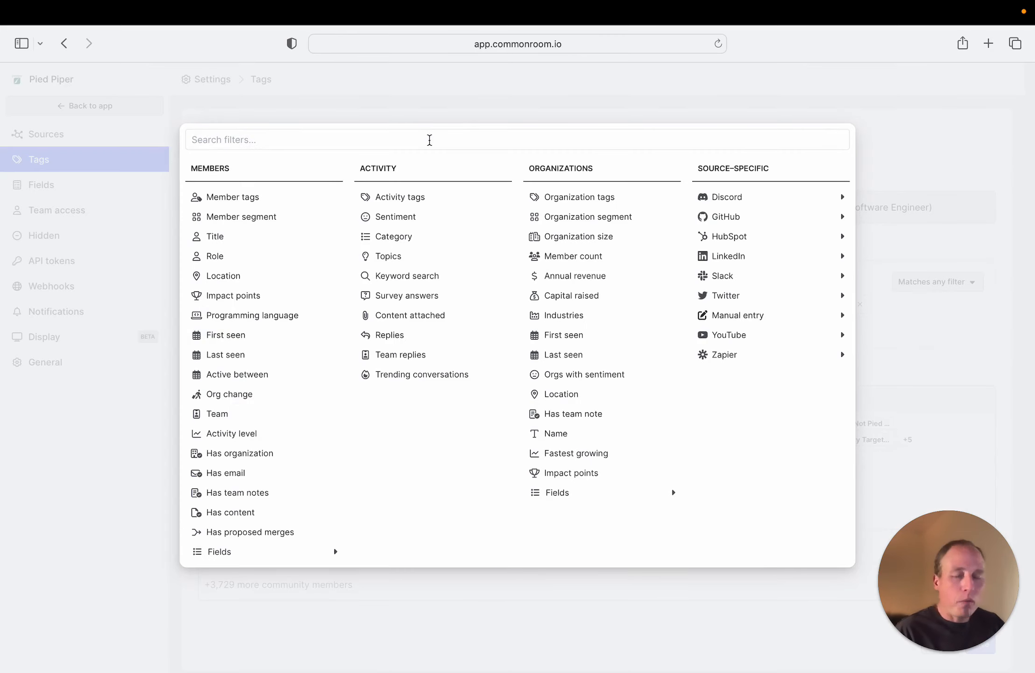
type("org")
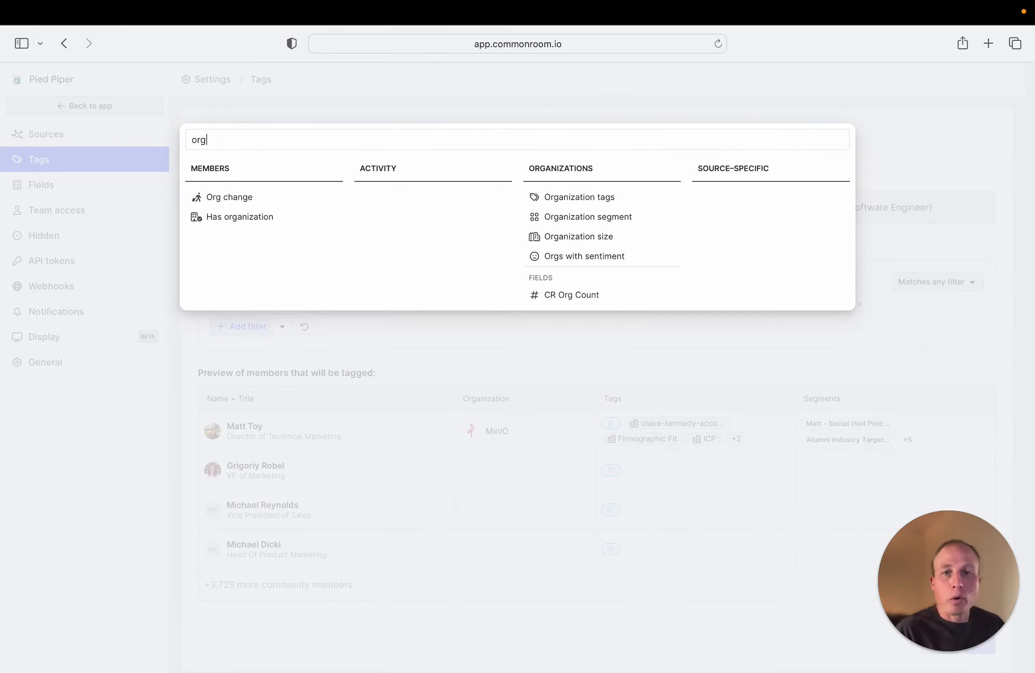
left_click(559, 237)
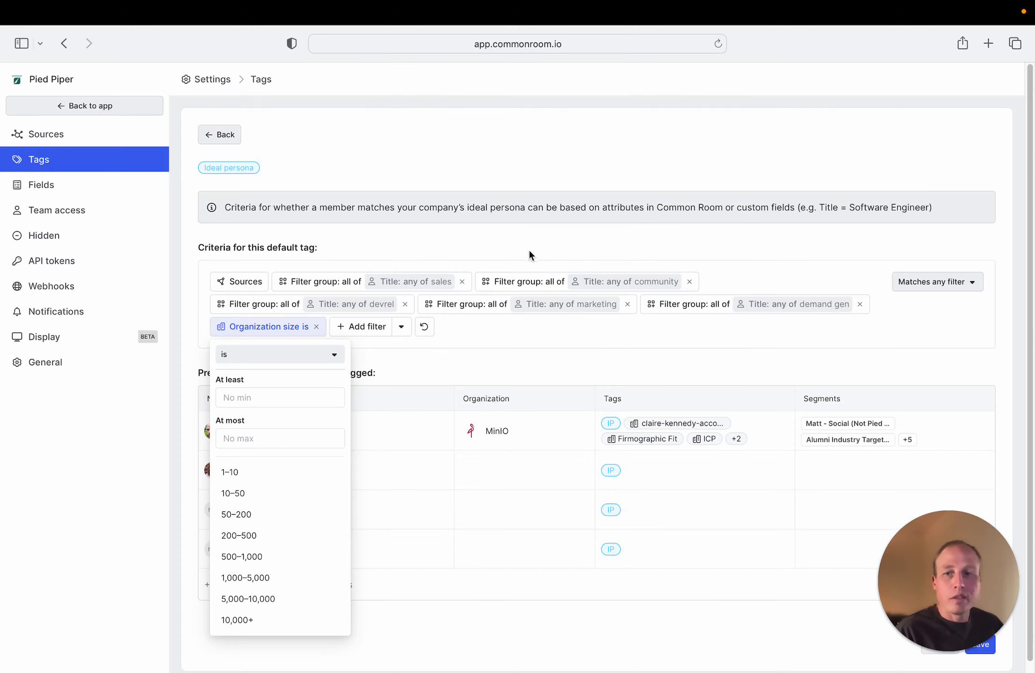
left_click(266, 514)
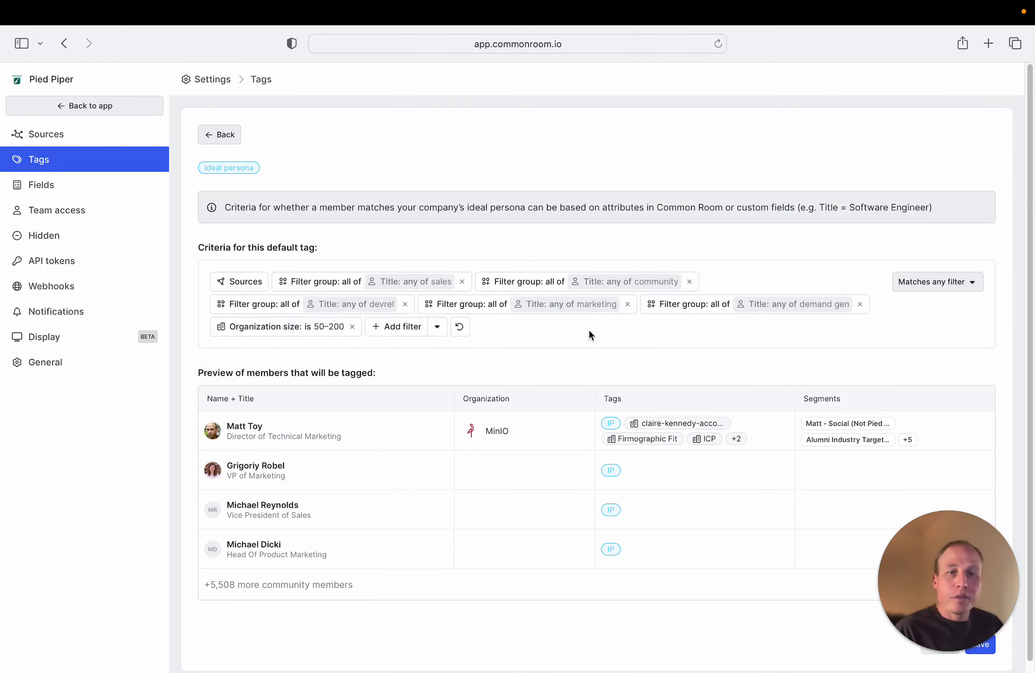
scroll(642, 405, "down", 1)
left_click_drag(923, 575, 859, 578)
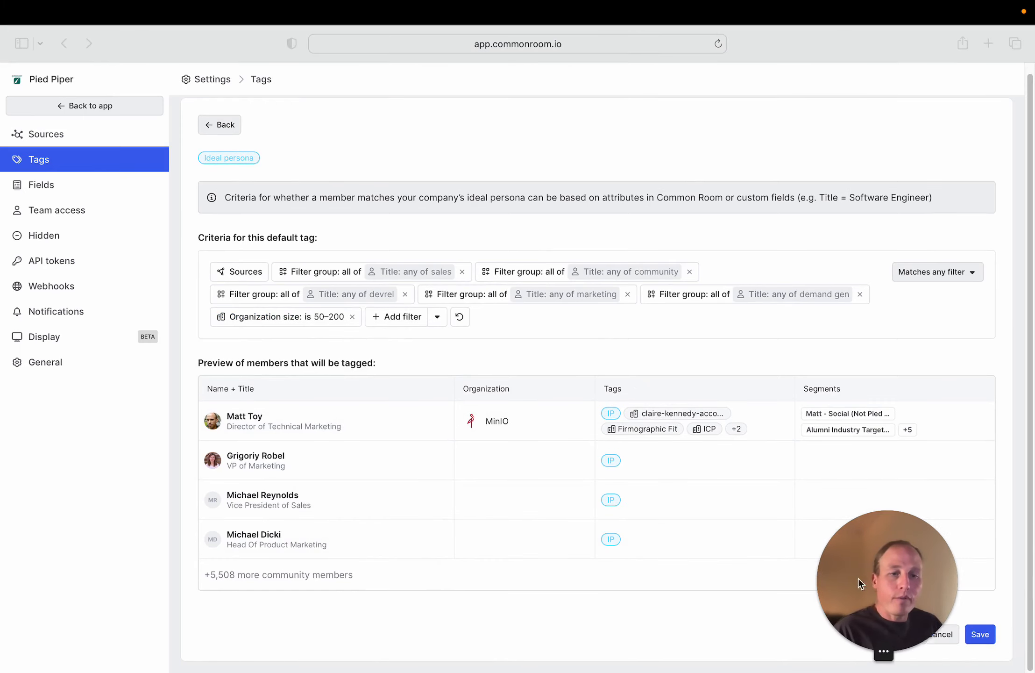
left_click(980, 634)
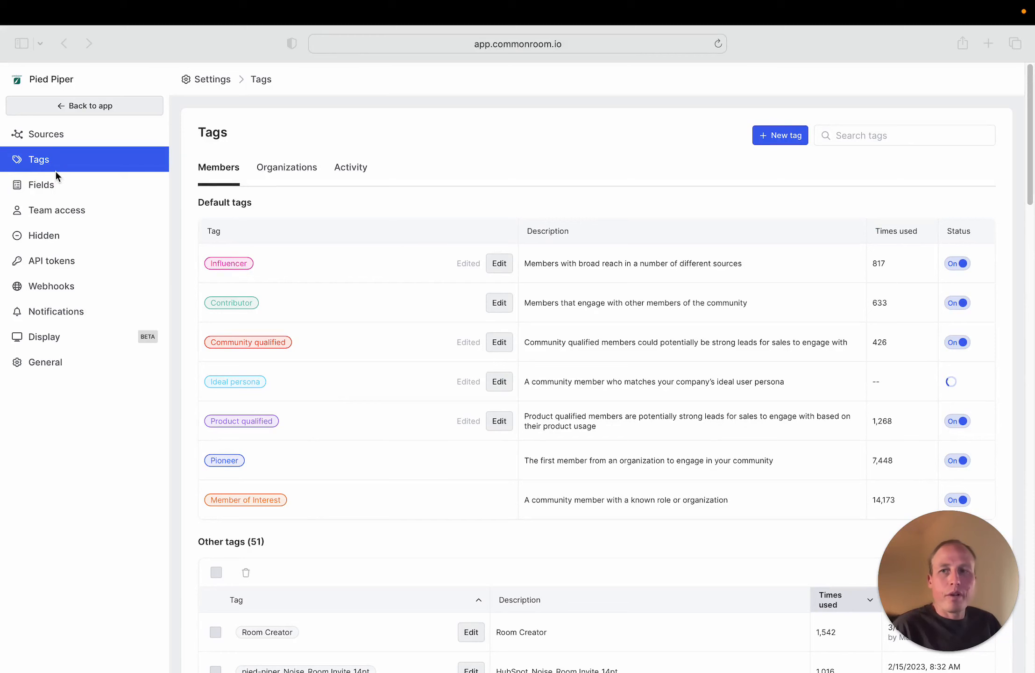
Leave the settings and create a new workflow from the "Survey a cohort of Slack members" template
left_click(92, 106)
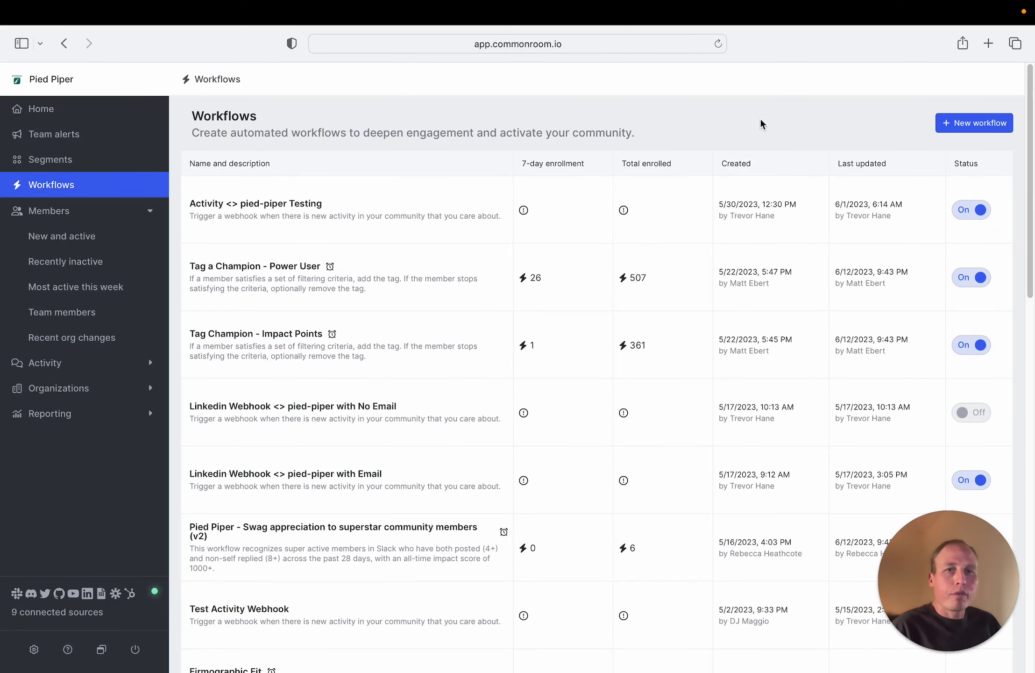
left_click(963, 123)
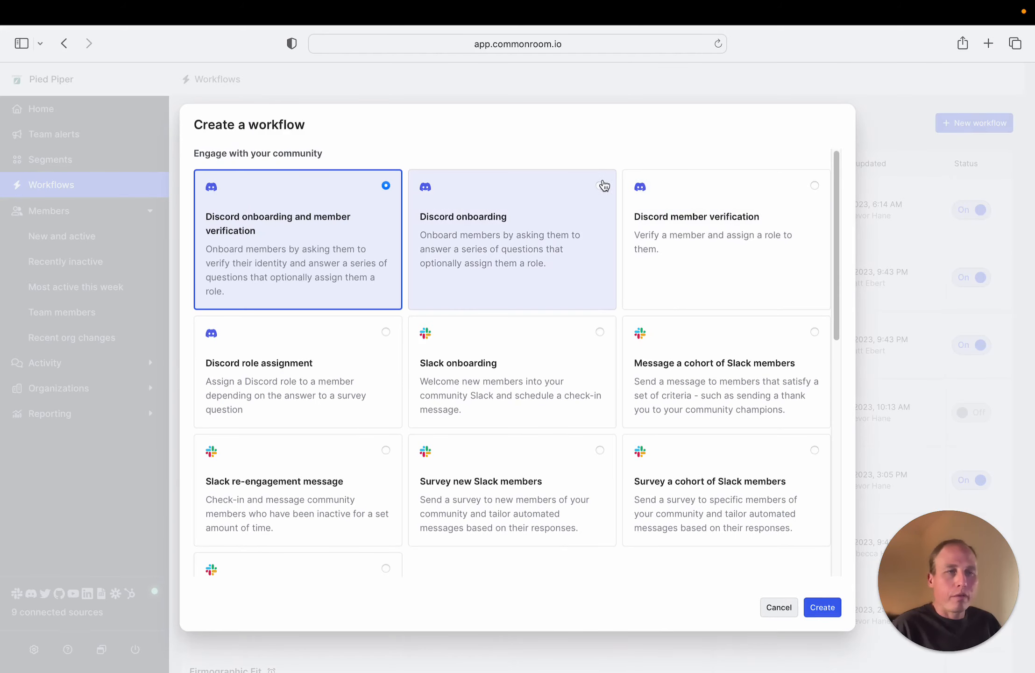
scroll(520, 227, "down", 2)
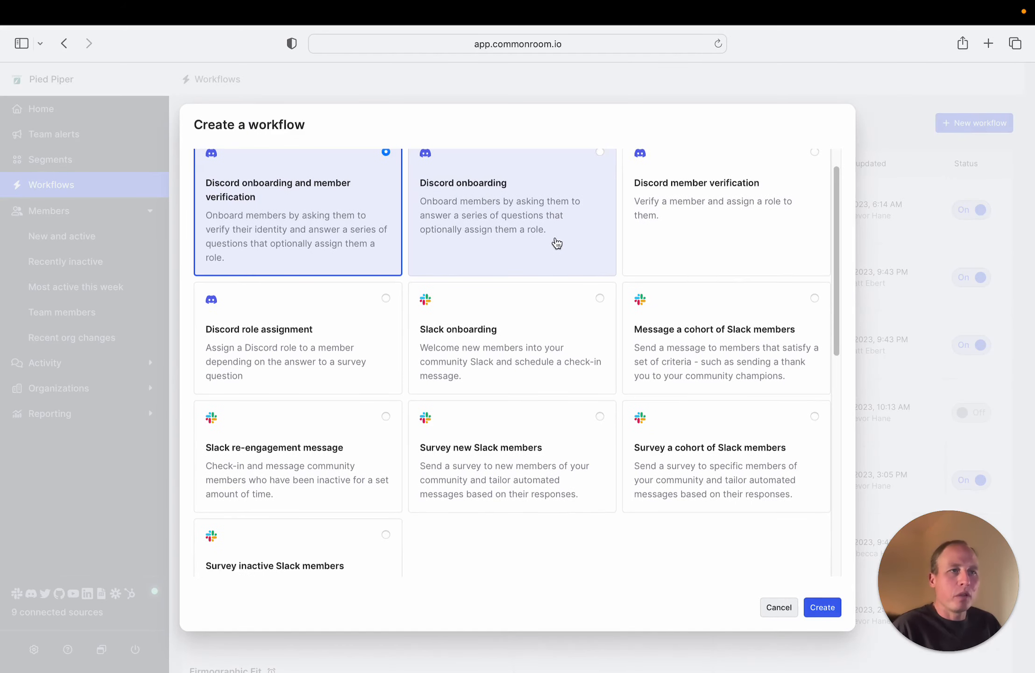
scroll(563, 248, "down", 1)
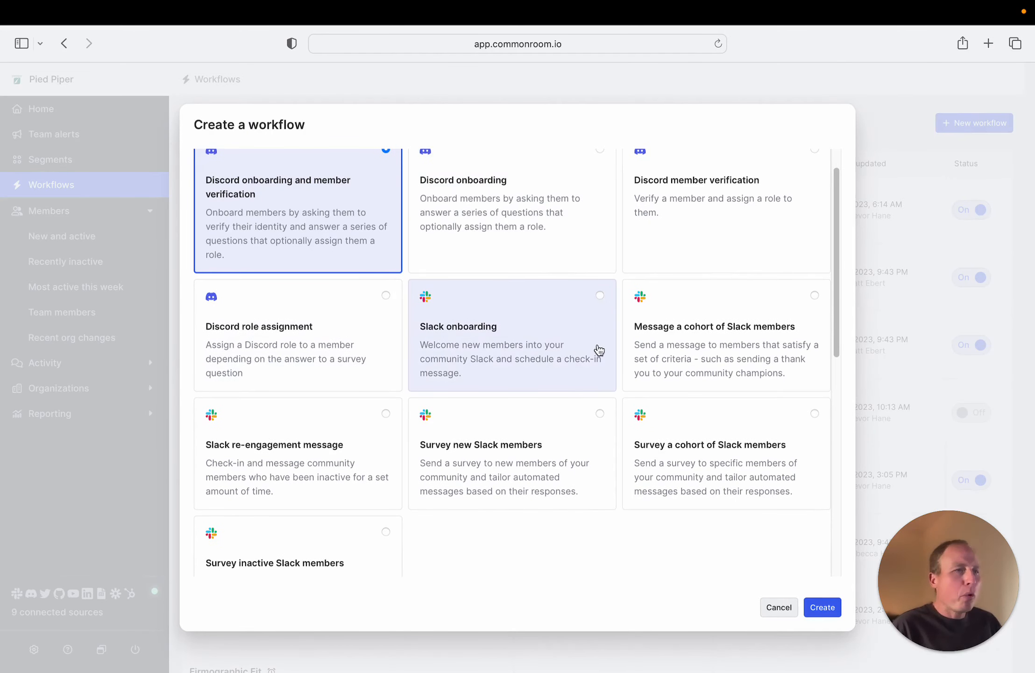
scroll(596, 349, "down", 4)
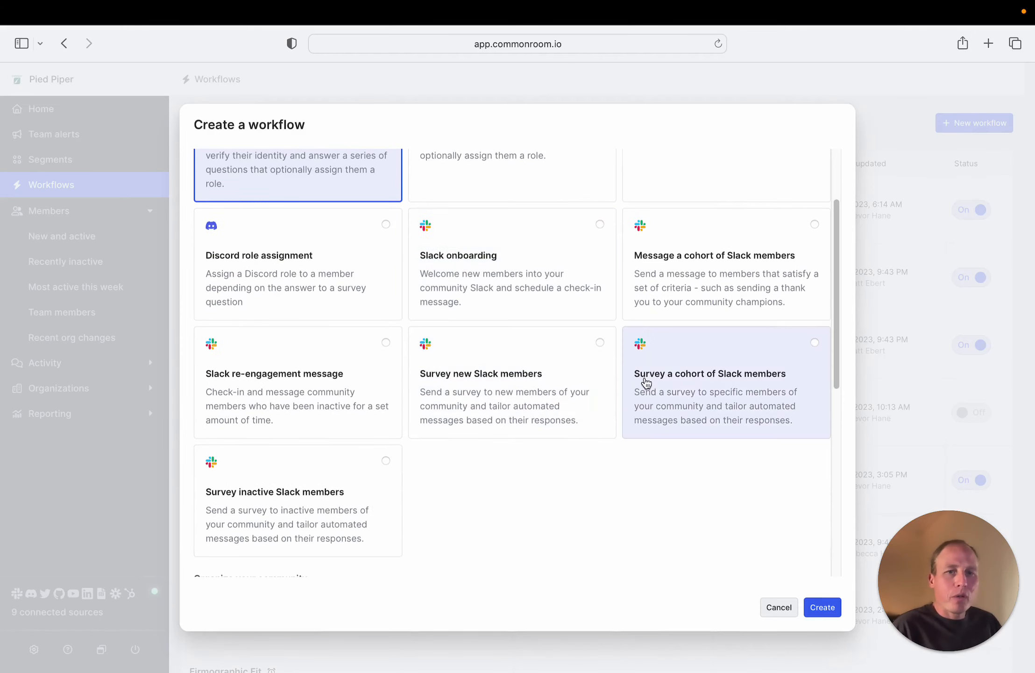
left_click(747, 378)
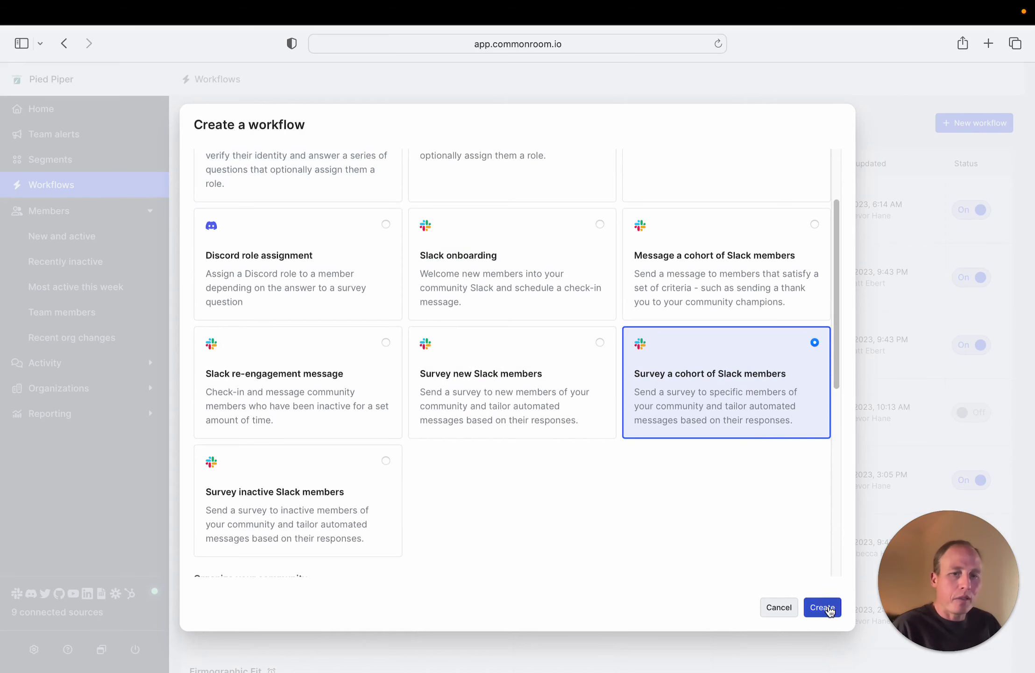
left_click(824, 607)
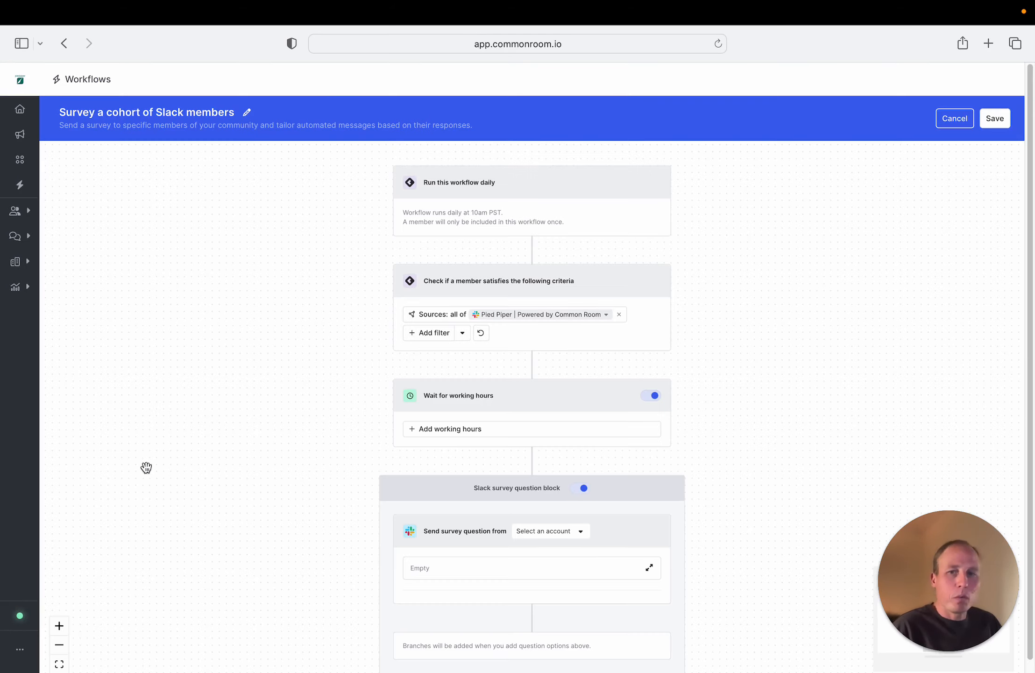
Add a member tags filter for any of Ideal persona to the workflow's member criteria
left_click(58, 626)
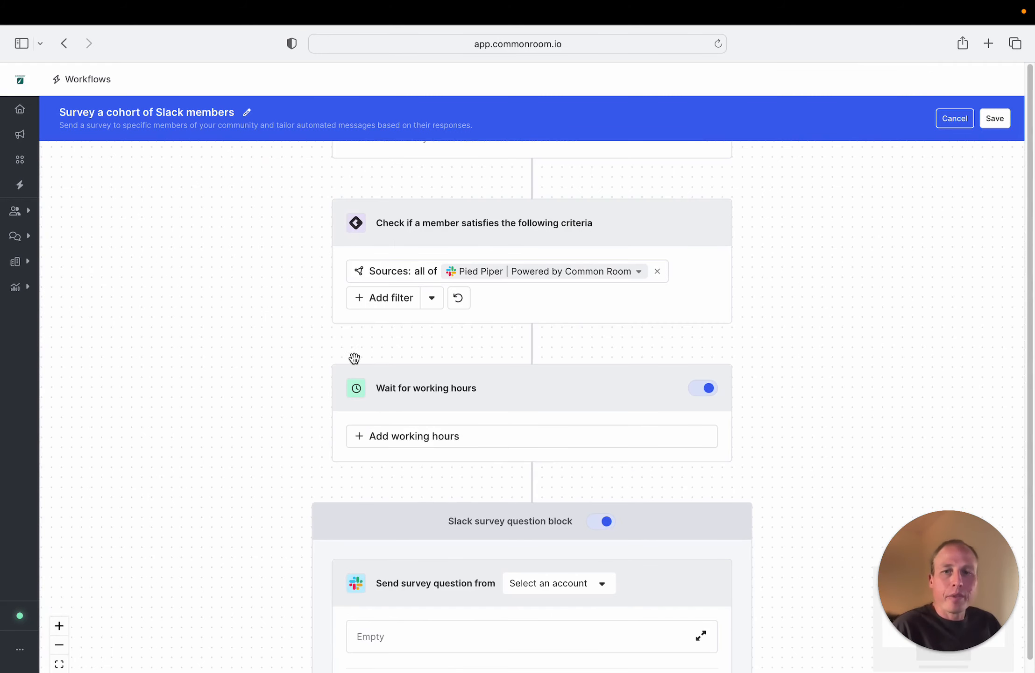
left_click(382, 299)
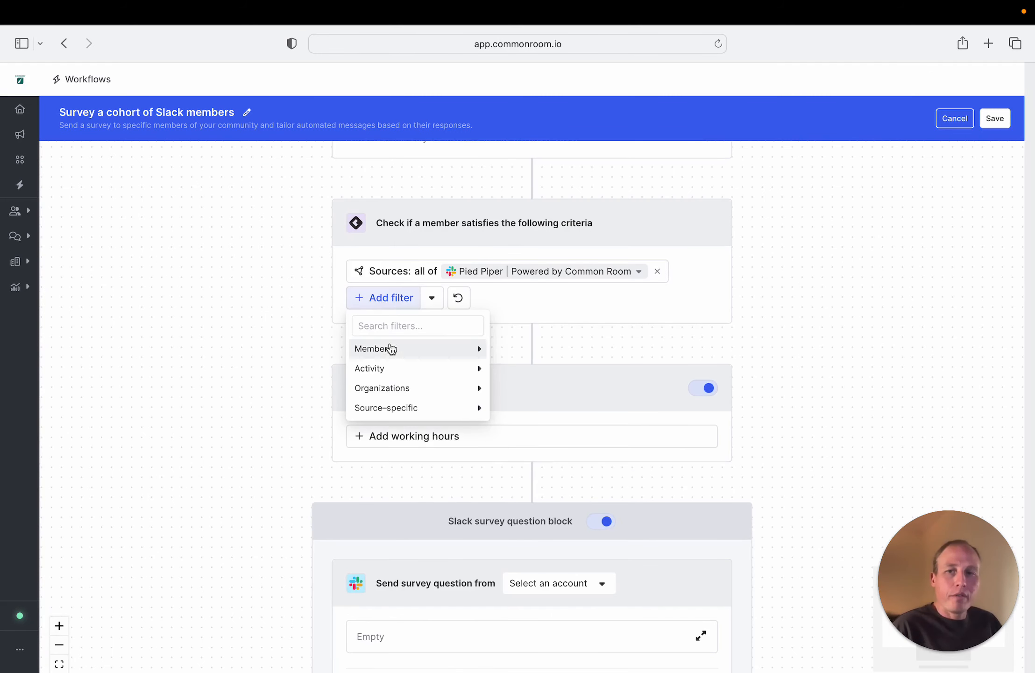
mouse_move(396, 355)
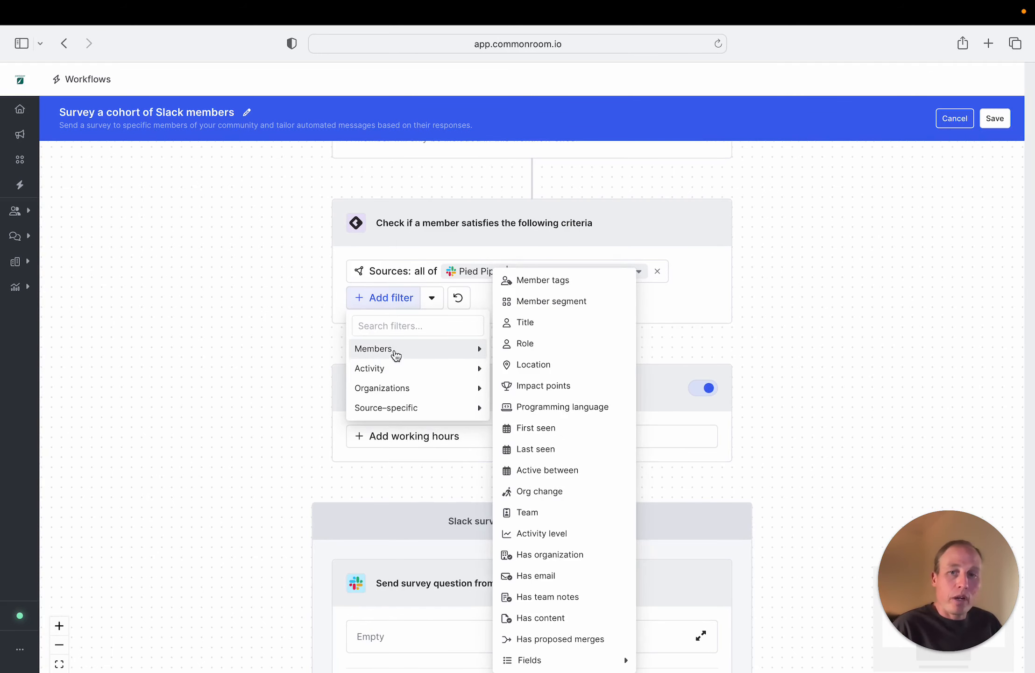
left_click(543, 282)
left_click(456, 487)
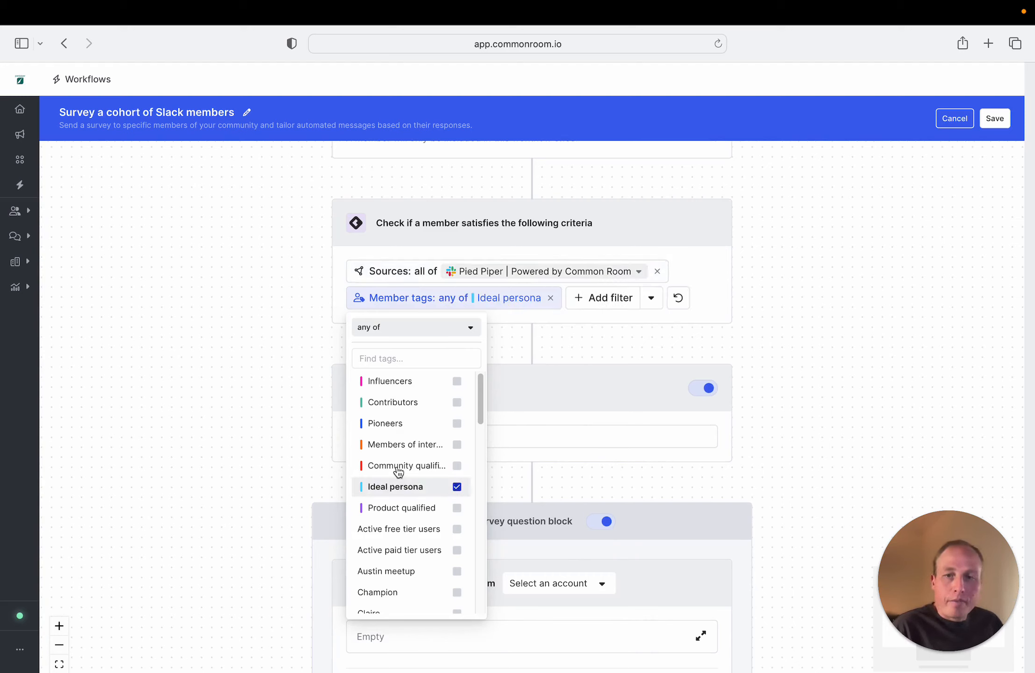
left_click(288, 365)
Add an organization tags filter for any of the default Customer tag to the workflow's member criteria
left_click(609, 306)
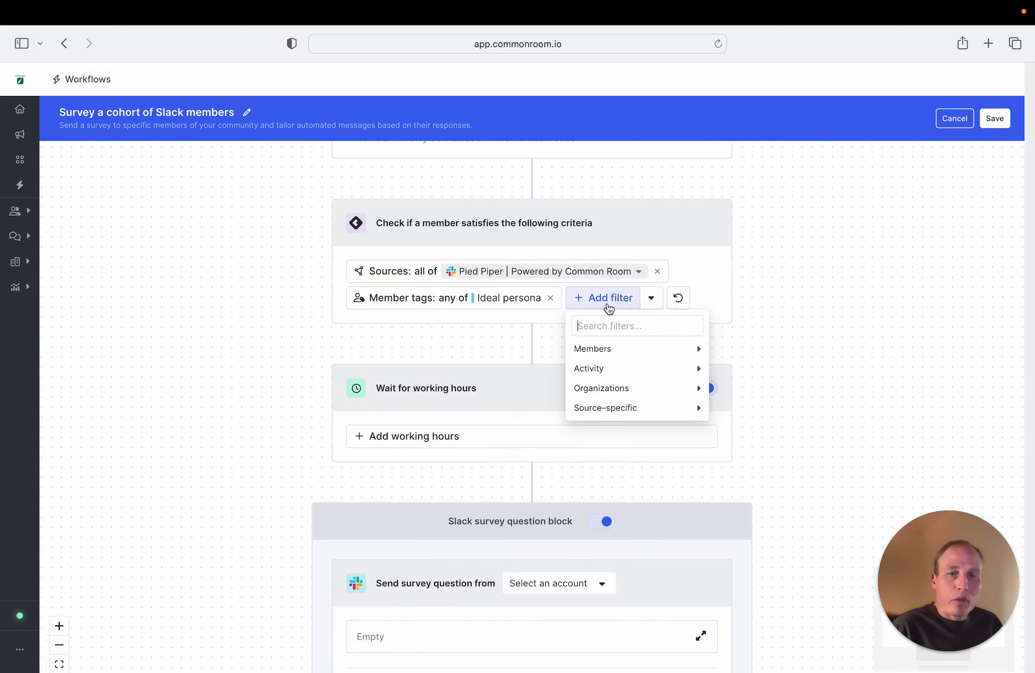
mouse_move(608, 388)
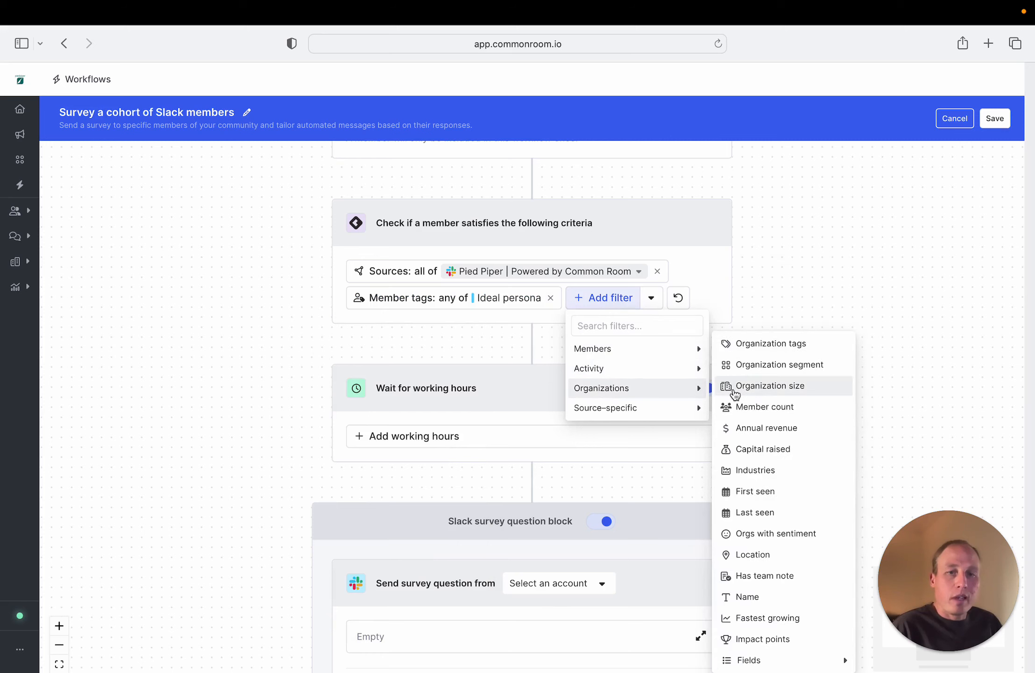
left_click(753, 344)
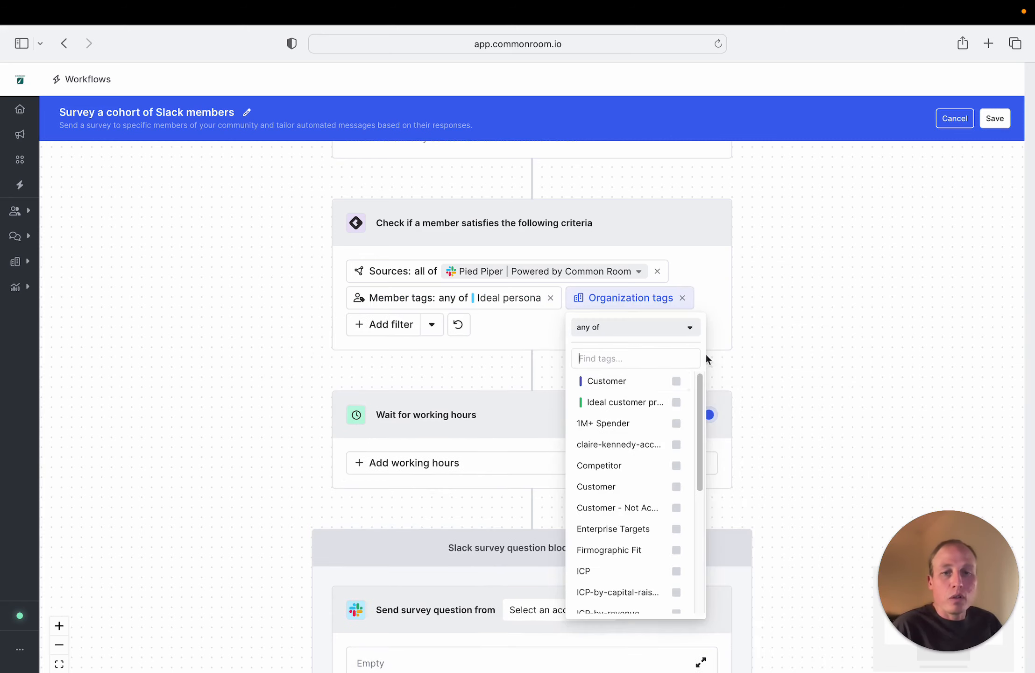
left_click(678, 383)
left_click(221, 380)
Turn off the Wait for working hours step in the survey workflow
scroll(253, 387, "down", 1)
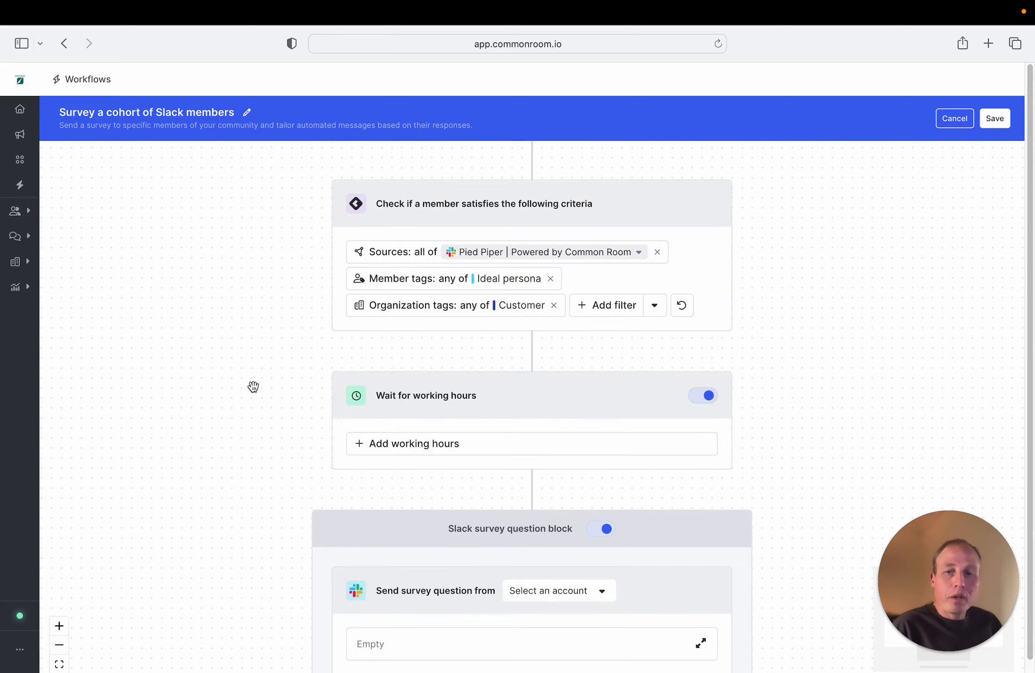
scroll(253, 386, "down", 3)
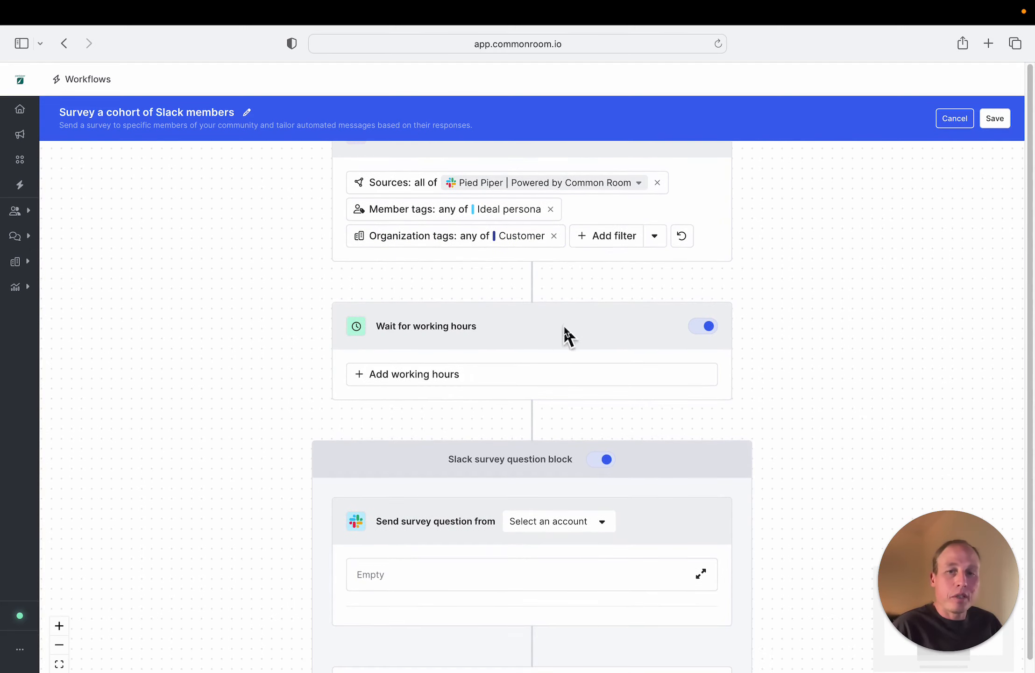
left_click(709, 327)
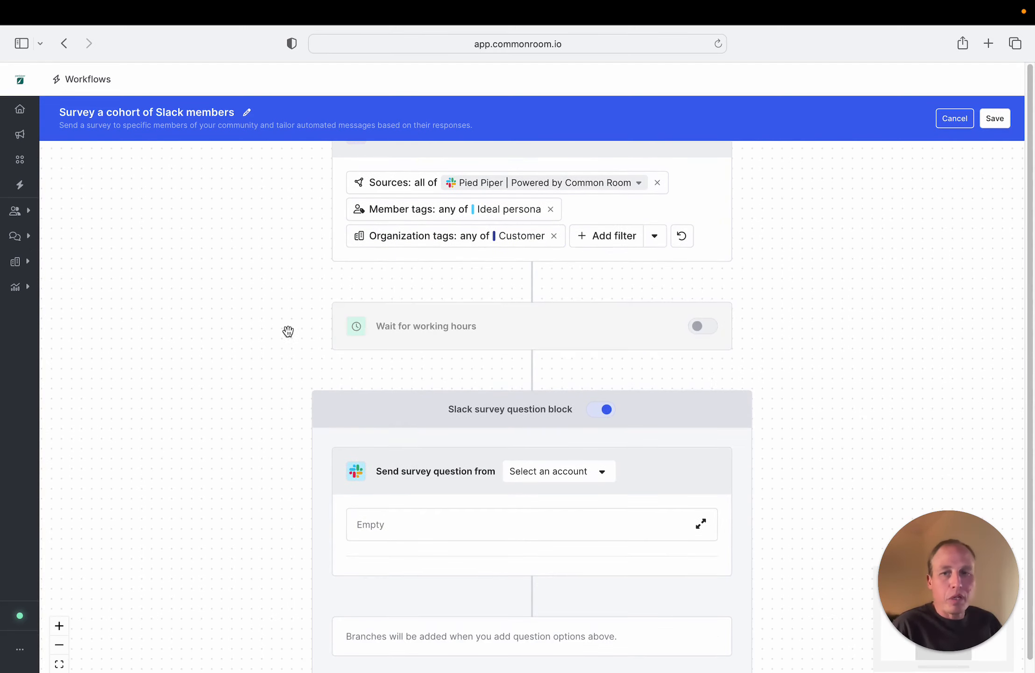
Set the survey question's sender to the already signed-in Pied Piper Slack account
scroll(249, 351, "down", 4)
scroll(249, 351, "down", 3)
left_click(519, 302)
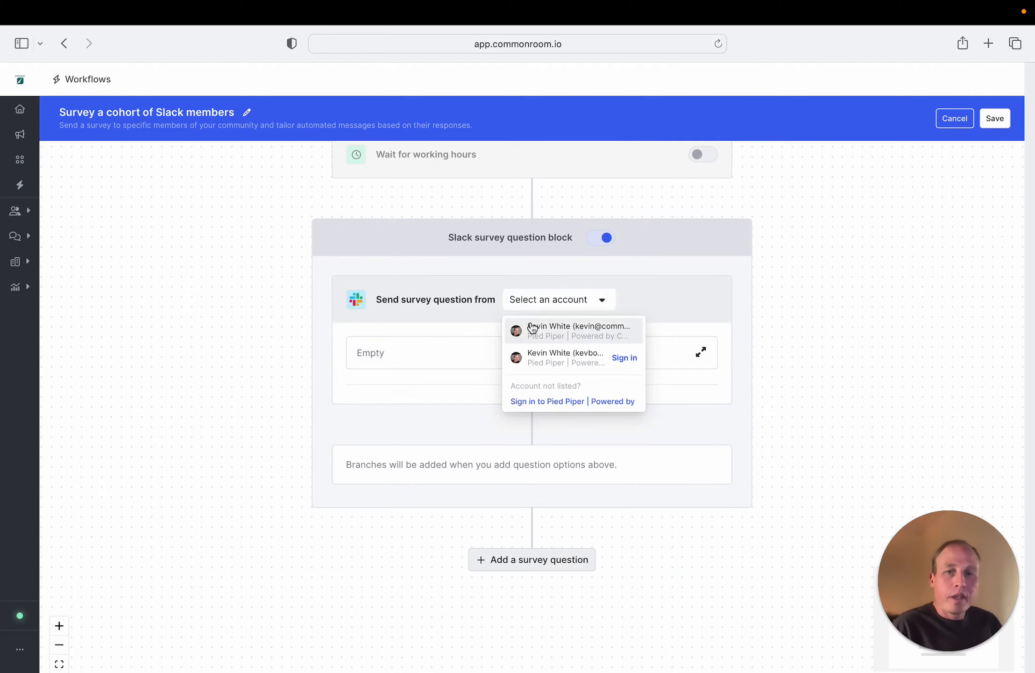
left_click(530, 329)
left_click(384, 353)
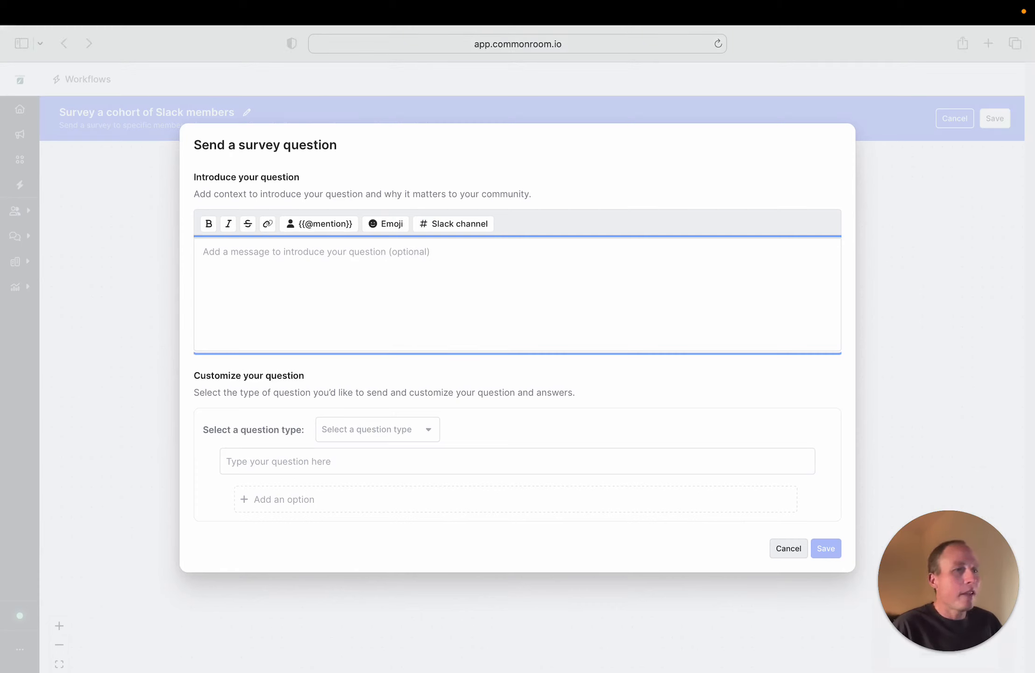
left_click(299, 312)
type("Hey {{@mention")
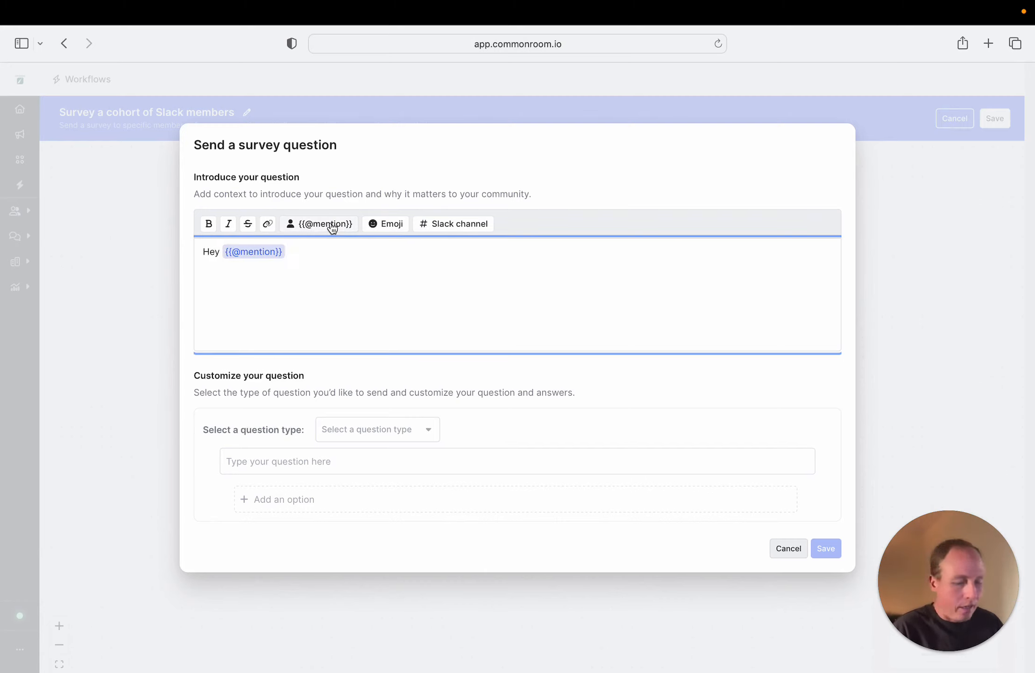
type("can you take this 2-min survey? It would make my day...")
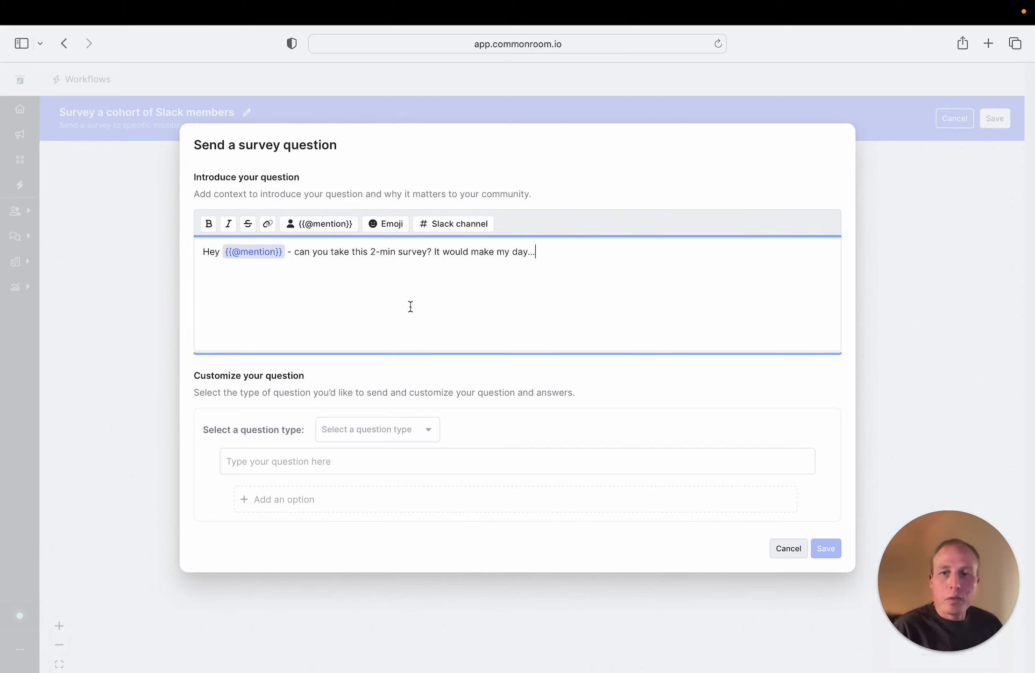
Make the survey question multiple select and word it "How would you feel if you could no longer use Common Room?"
left_click(388, 429)
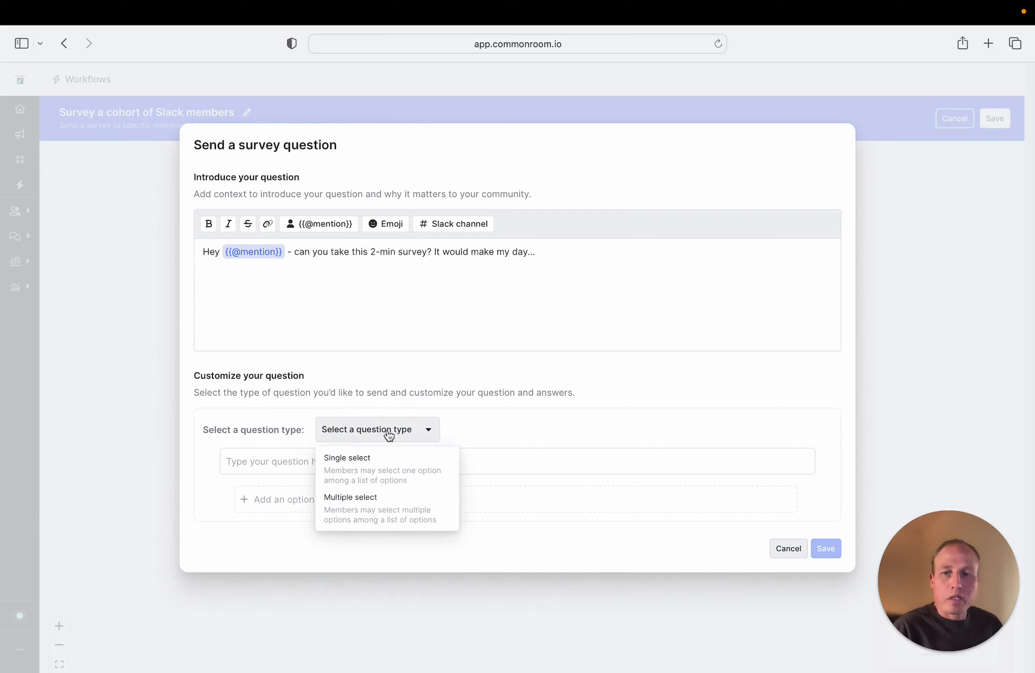
left_click(353, 502)
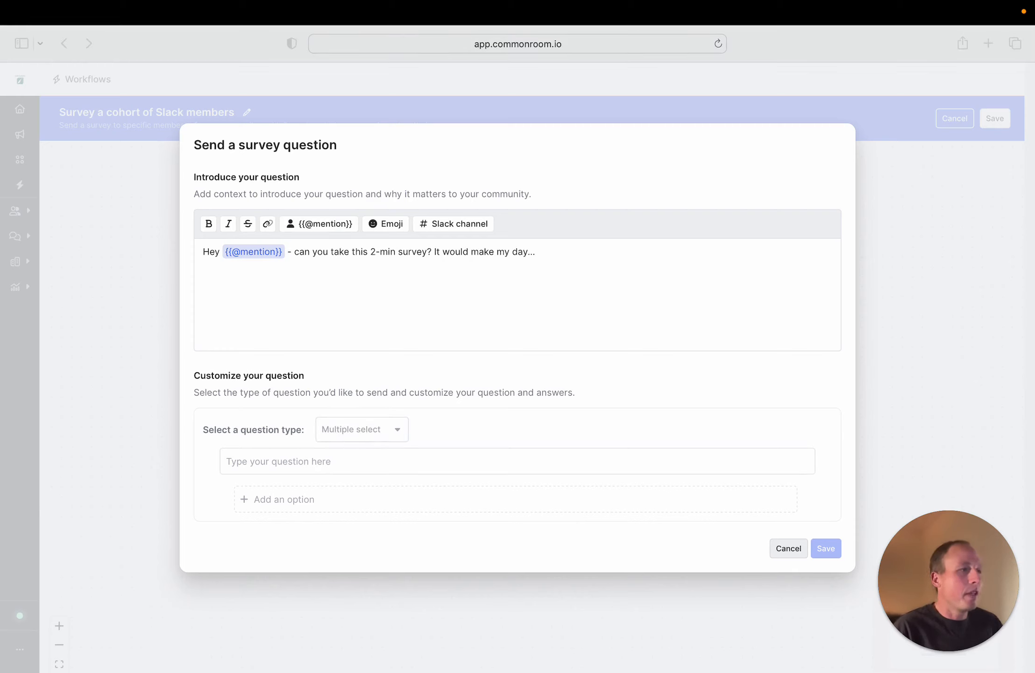
left_click(335, 458)
type("How would you feel if you could no longer use Common Room?")
Add the answer options "Very disappointed", "Somewhat disappointed" and "Not disappointed", and save the survey question
left_click(334, 499)
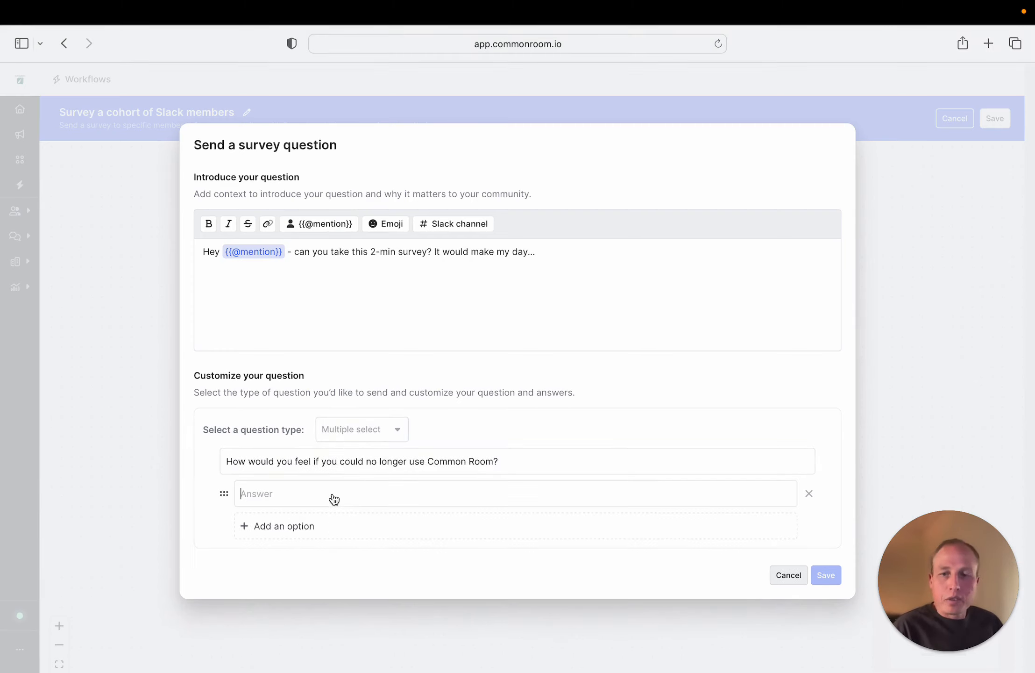
type("Very disappointed")
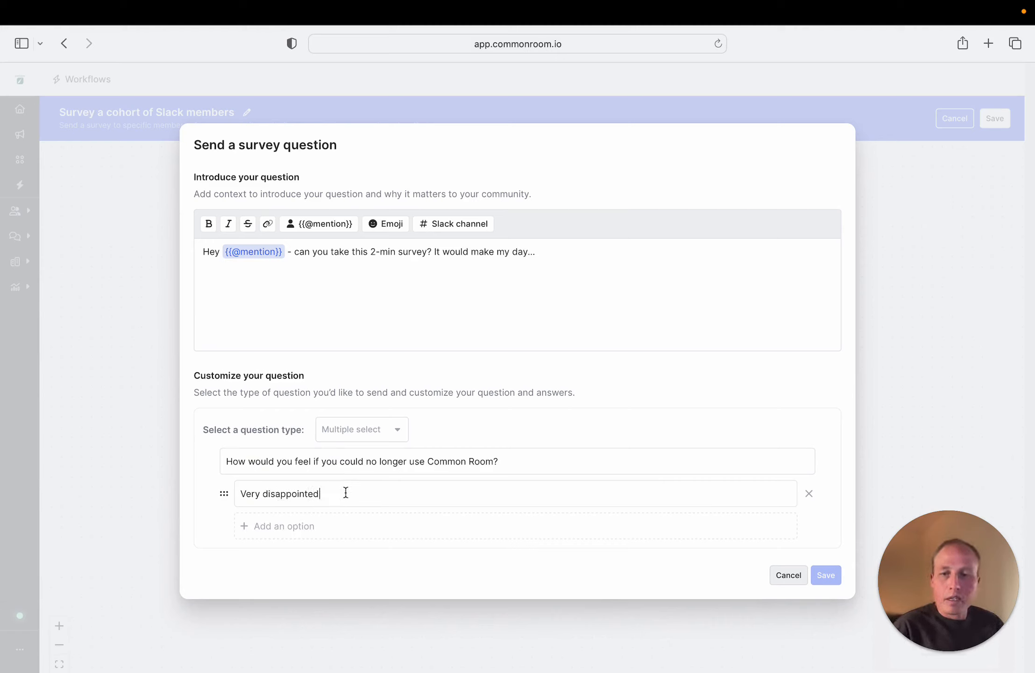
left_click(286, 526)
type("So")
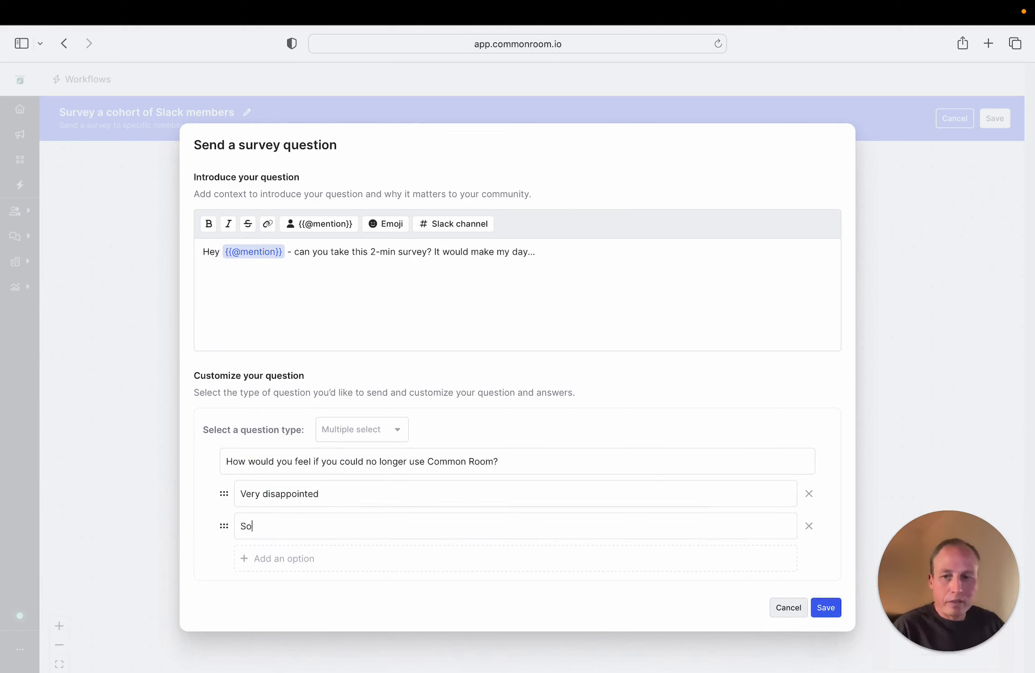
type("mewhat disappointed")
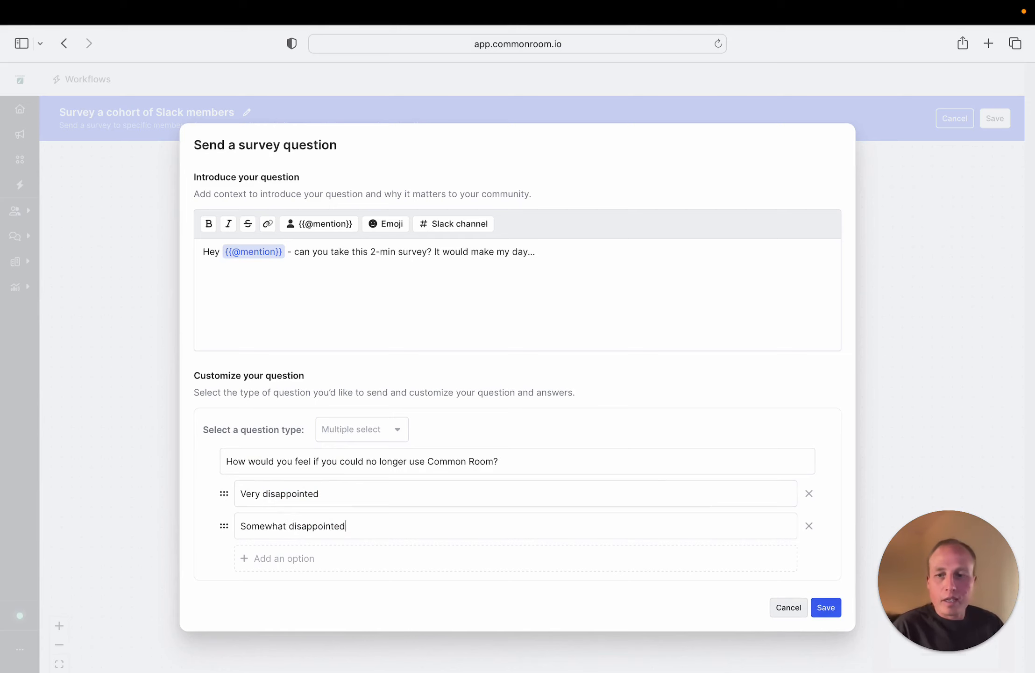
left_click(287, 558)
type("Not disappointed")
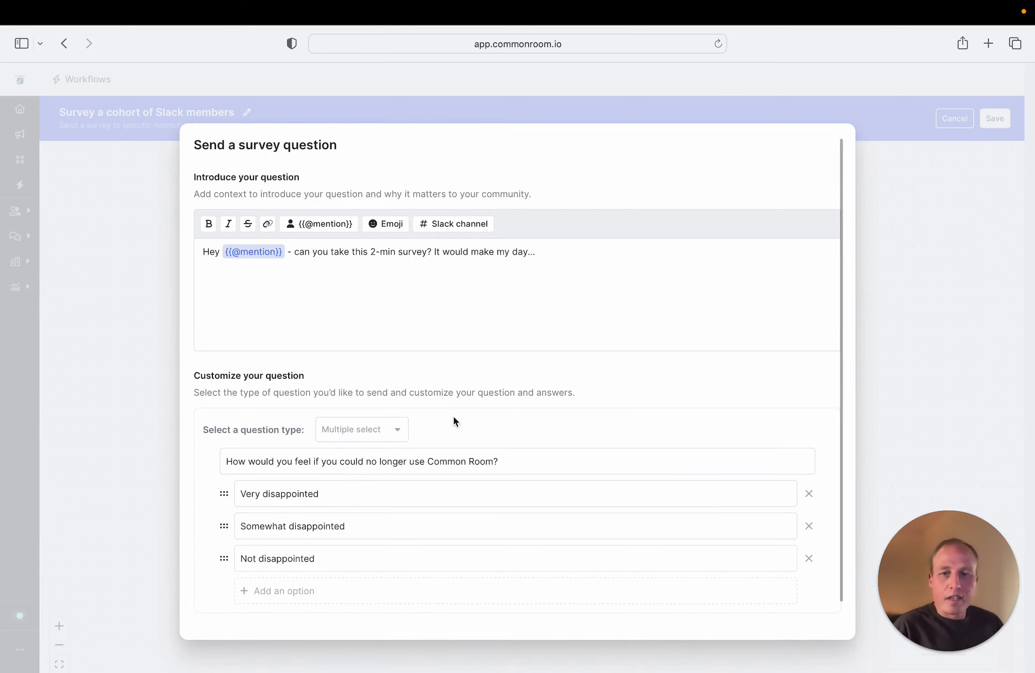
scroll(658, 377, "down", 2)
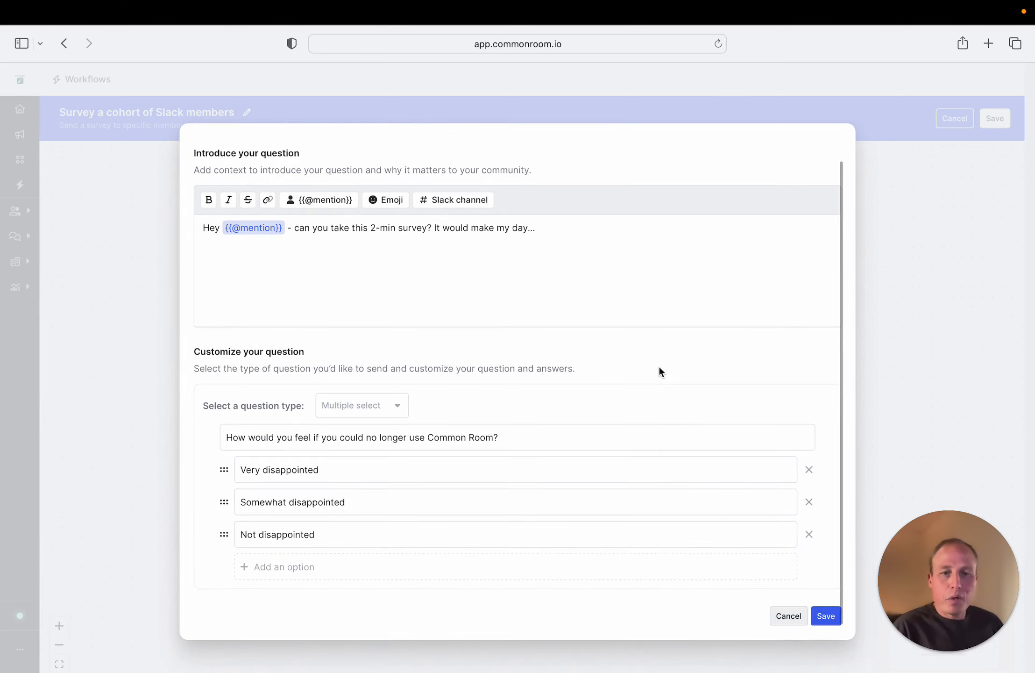
left_click(825, 615)
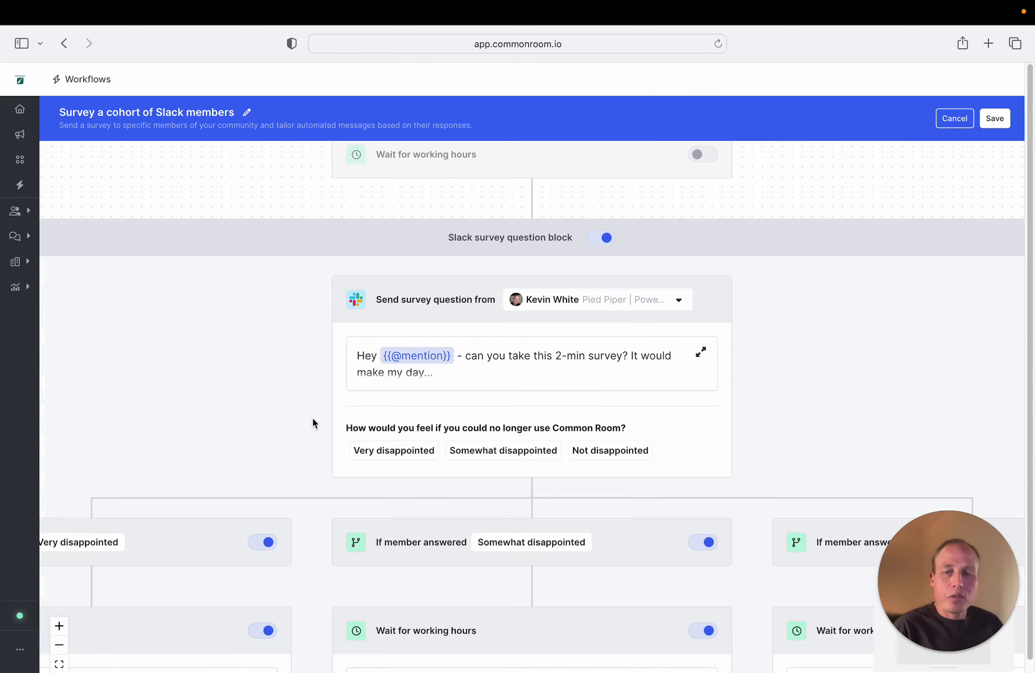
Examine the survey workflow's answer branches, including their working hours, follow-up message and segment steps, down to the option for another survey question
left_click(59, 645)
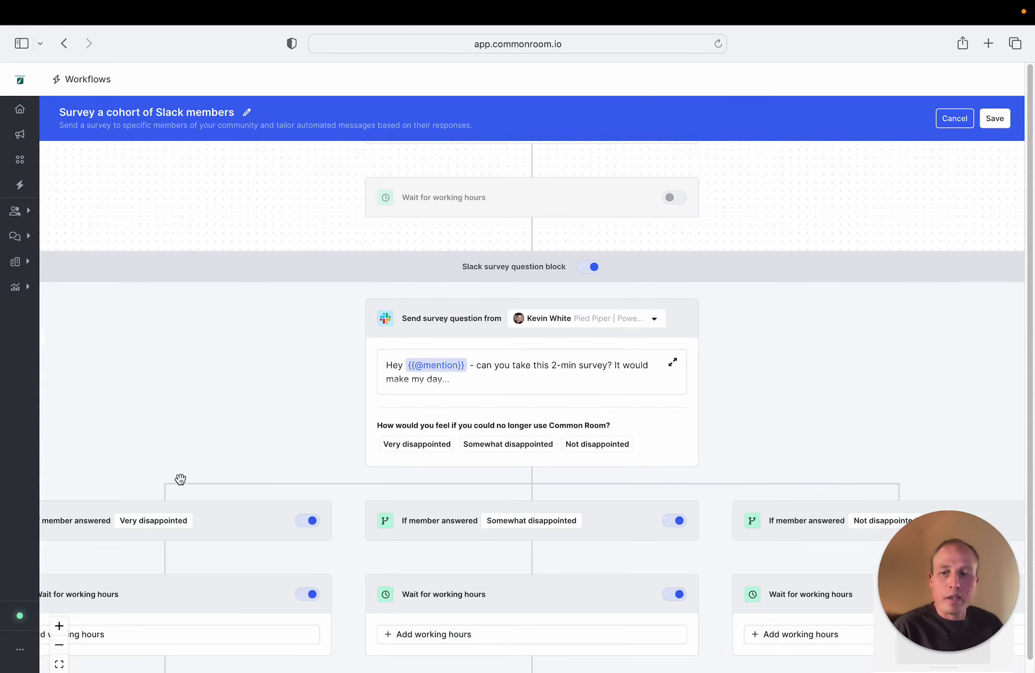
scroll(180, 478, "down", 5)
scroll(180, 479, "left", 5)
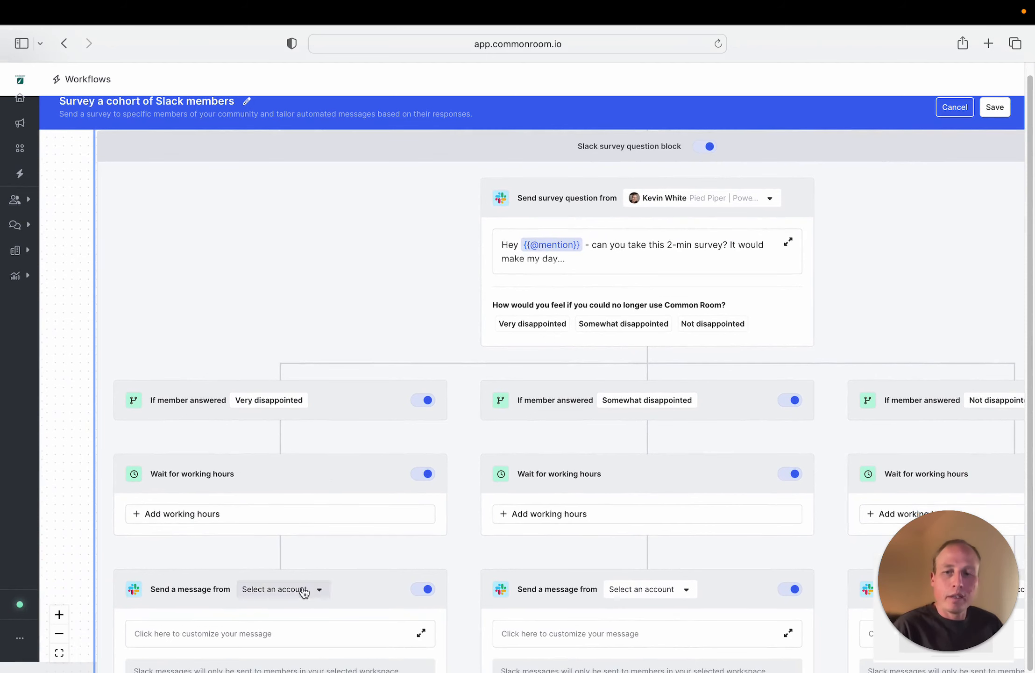
scroll(409, 555, "down", 6)
scroll(379, 462, "right", 2)
scroll(441, 425, "down", 2)
scroll(441, 426, "left", 1)
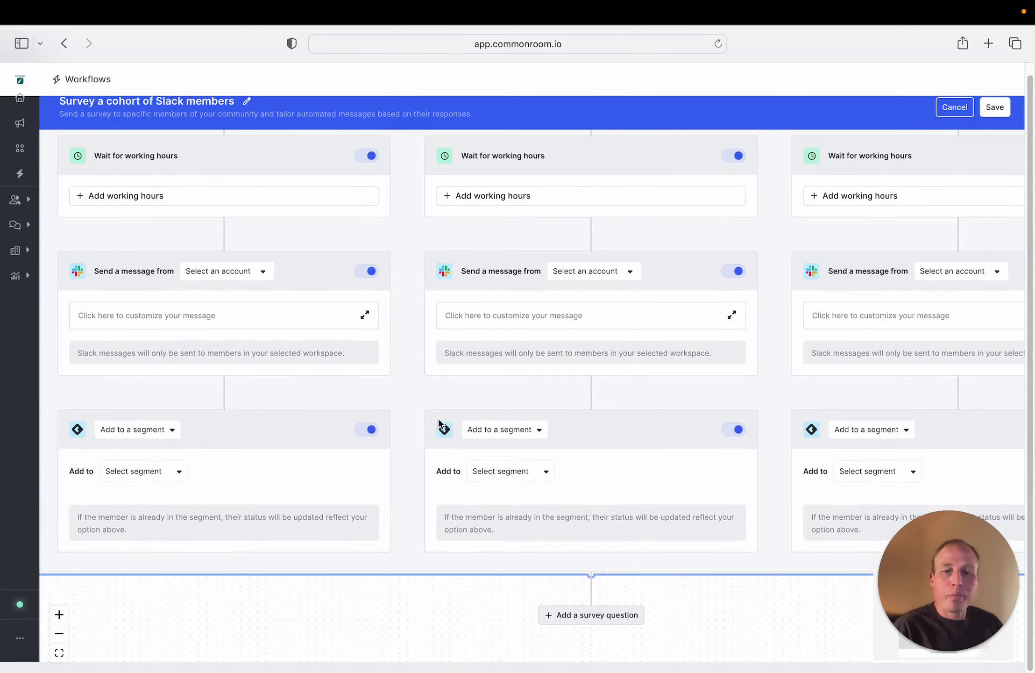
left_click(467, 477)
left_click(485, 619)
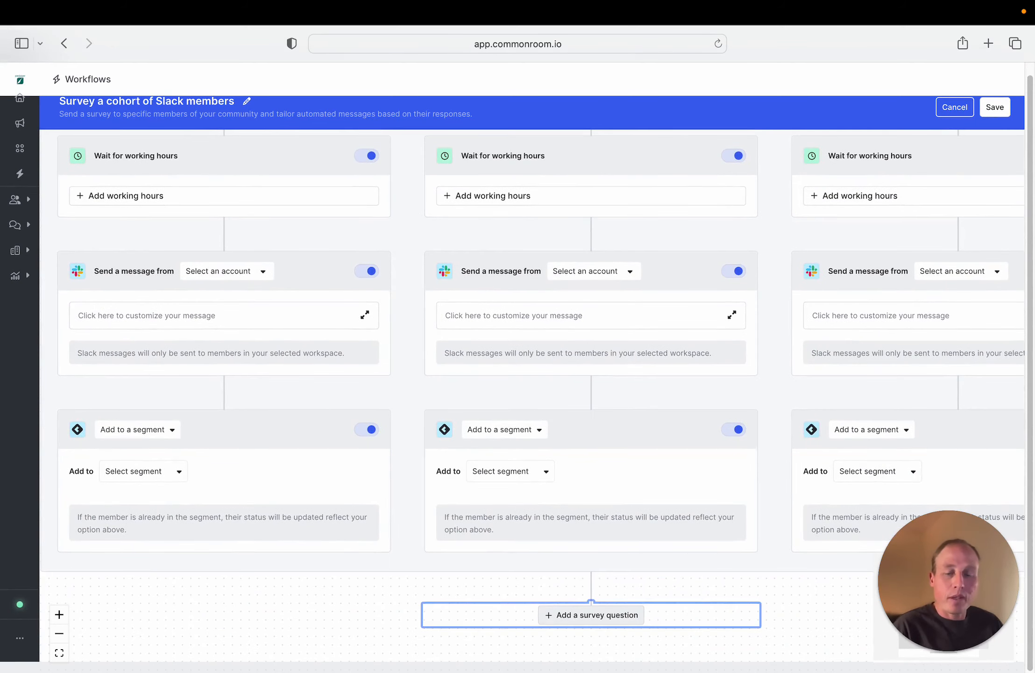
left_click(382, 608)
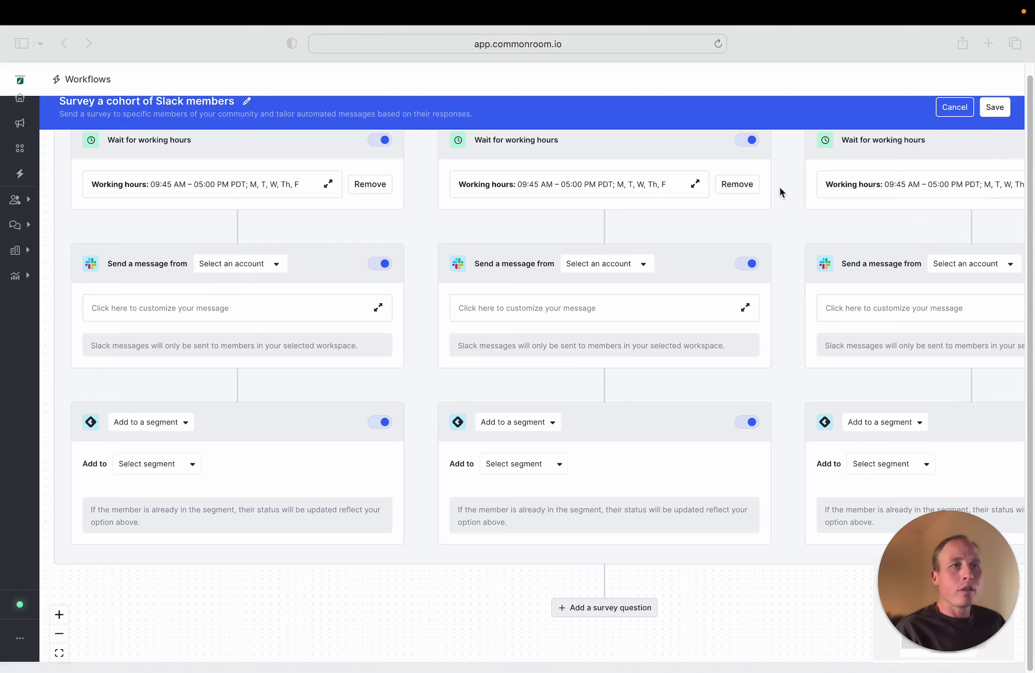
Leave the survey workflow, discarding its unsaved changes, and open the Segments page
left_click(40, 139)
left_click(28, 145)
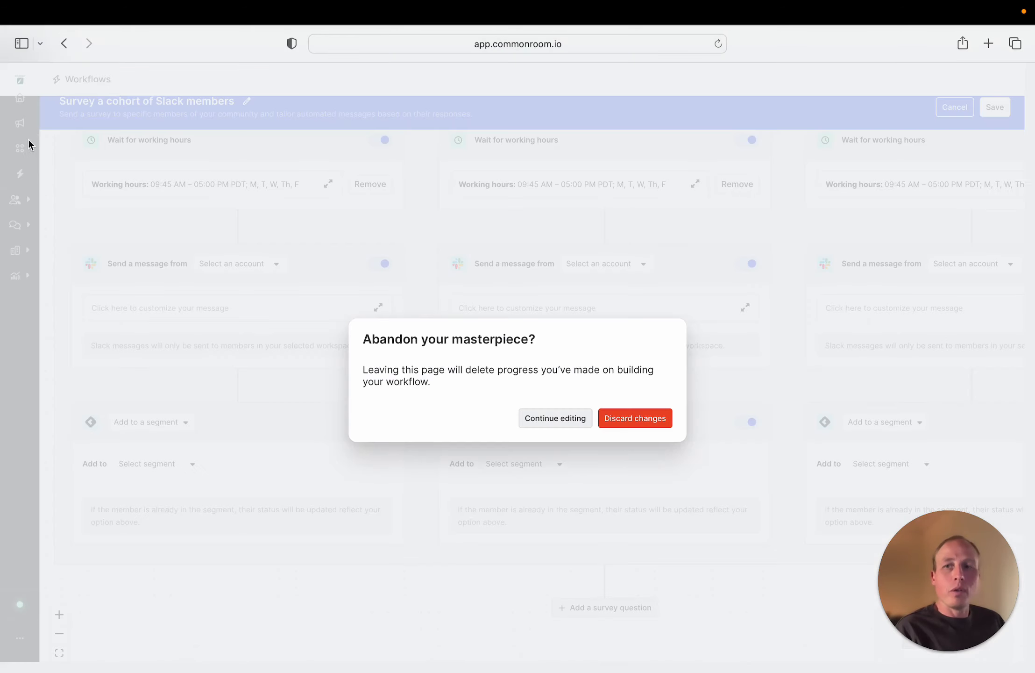
left_click(621, 418)
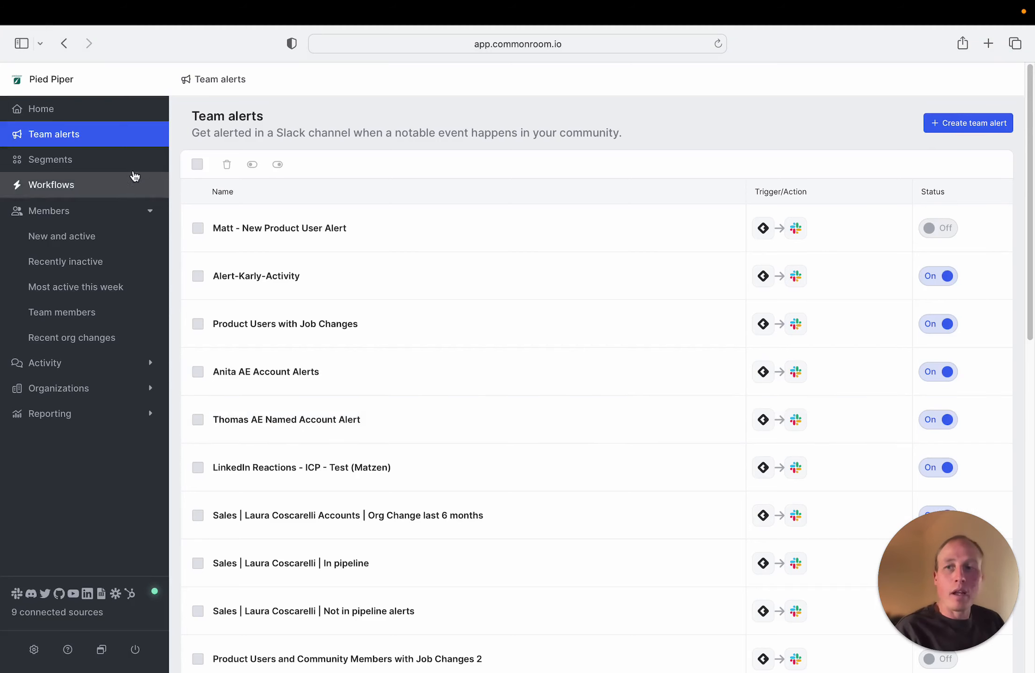
left_click(131, 161)
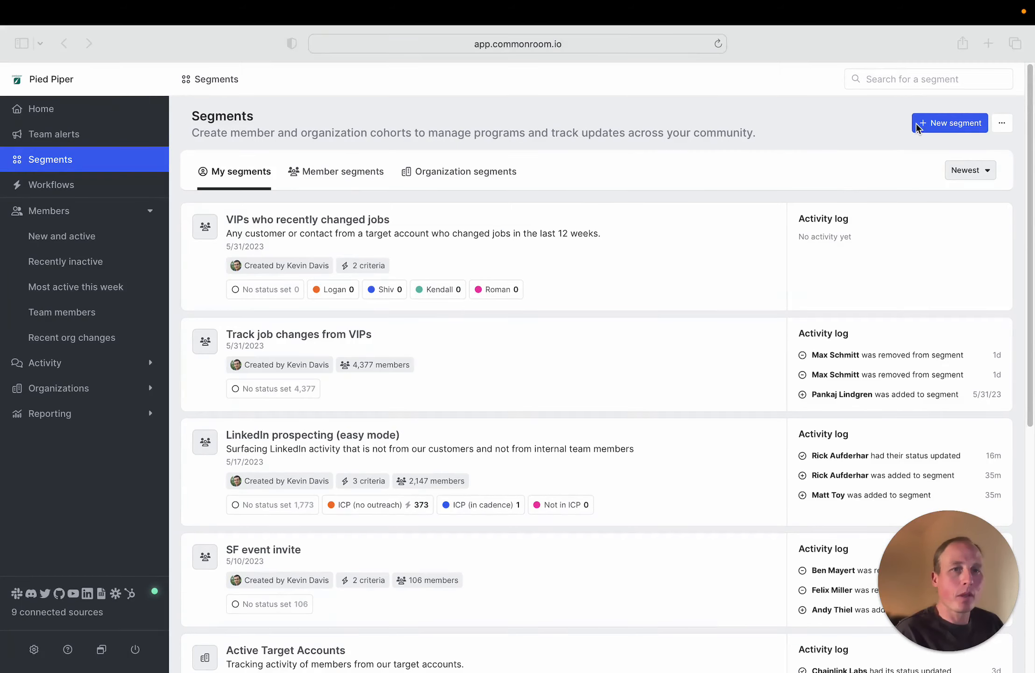
Create a member segment titled "Track job changes" followed by the contact owner's first name in parentheses
left_click(947, 123)
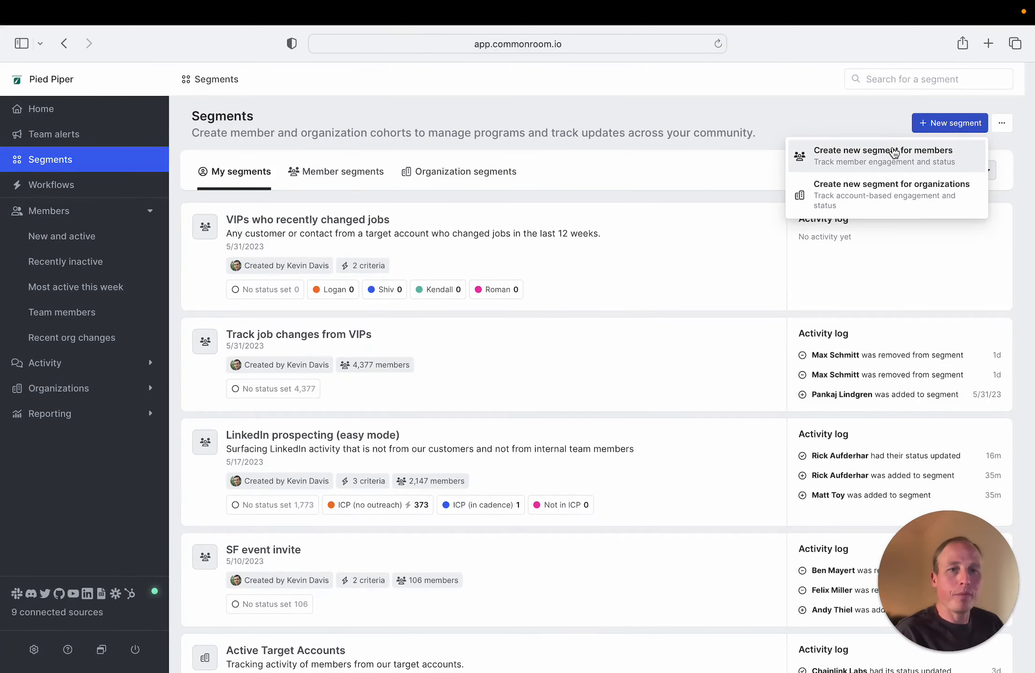
left_click(822, 153)
type("Track job changes (Claire)")
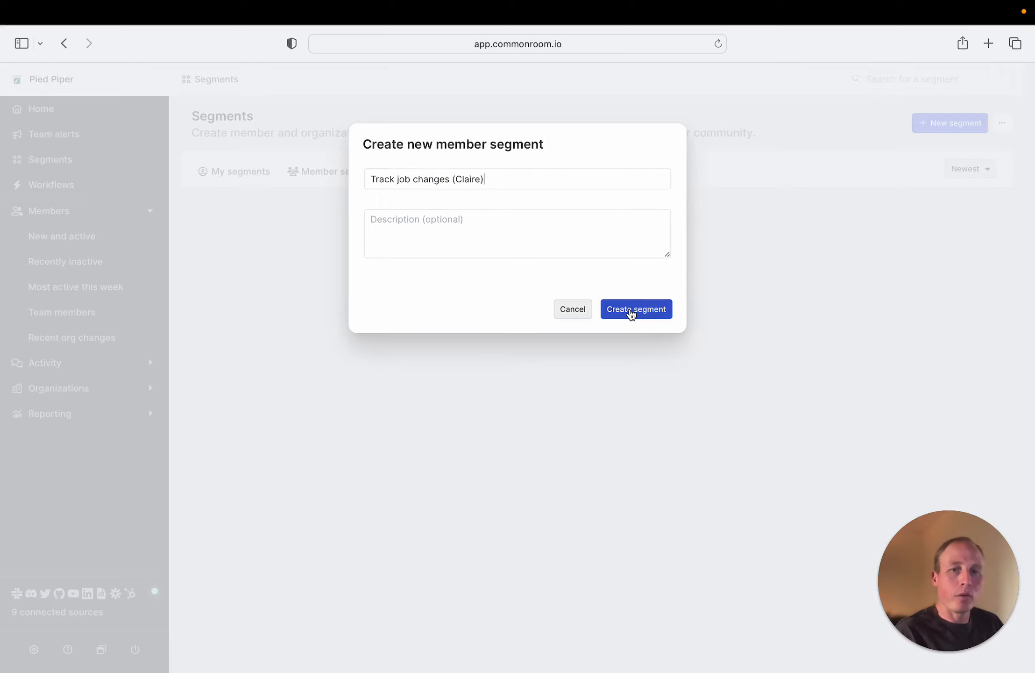
left_click(632, 310)
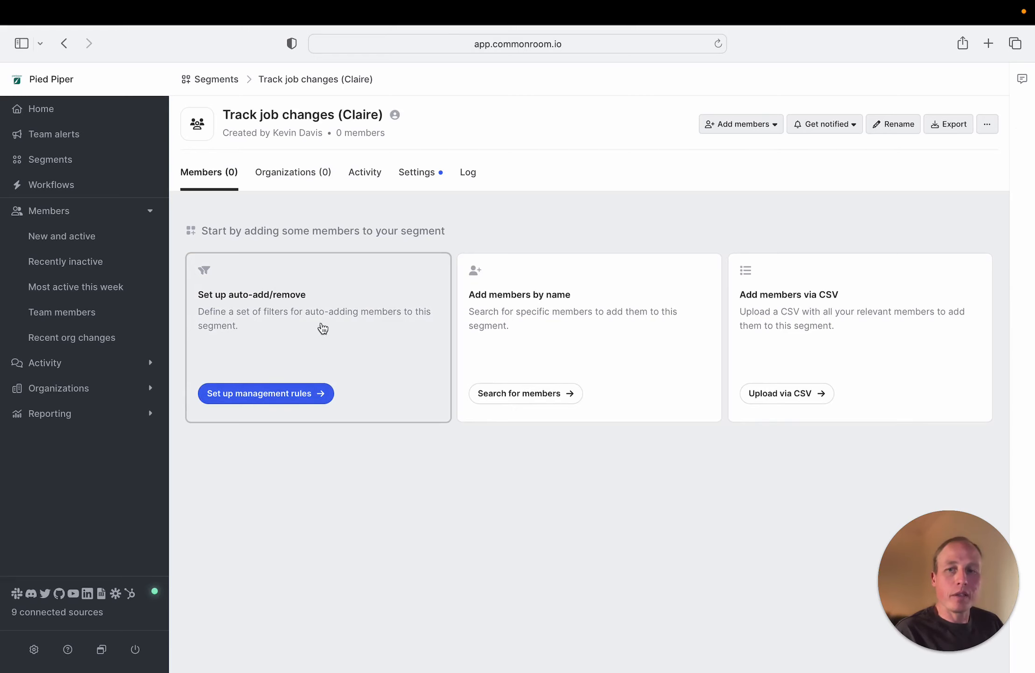
Set up the segment's auto-add criteria with an Org change filter covering the last 12 weeks
left_click(353, 319)
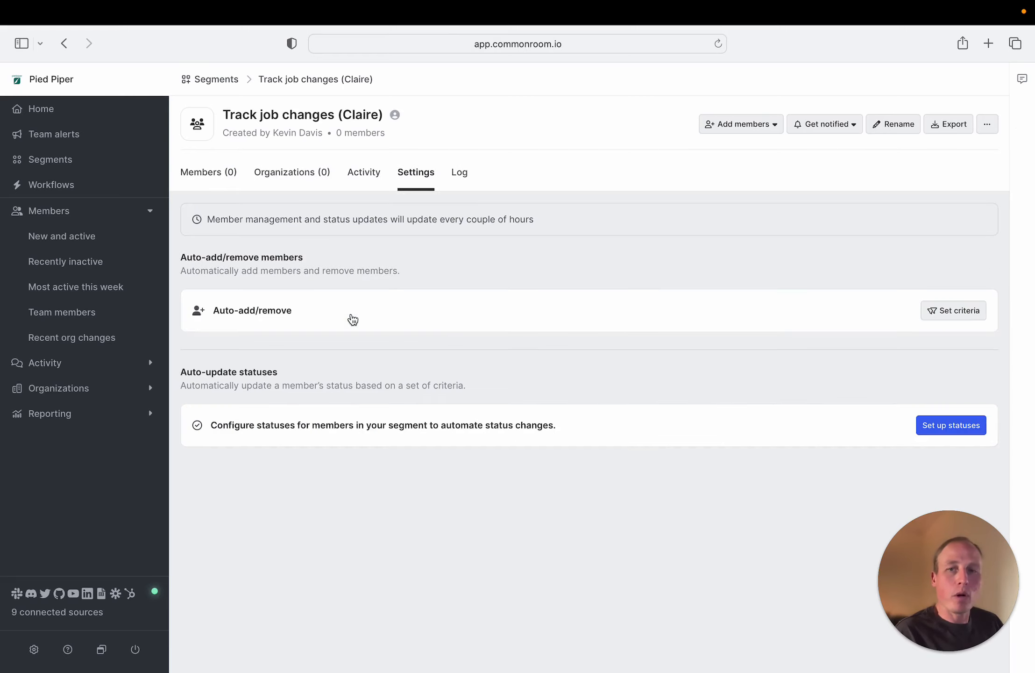
left_click(974, 313)
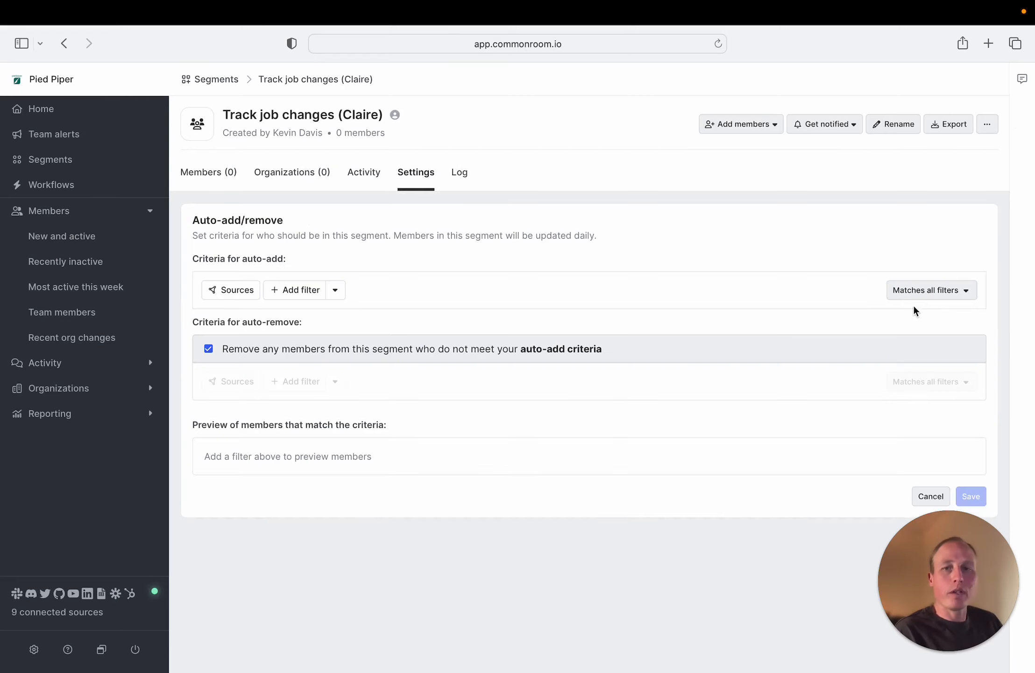
left_click(313, 291)
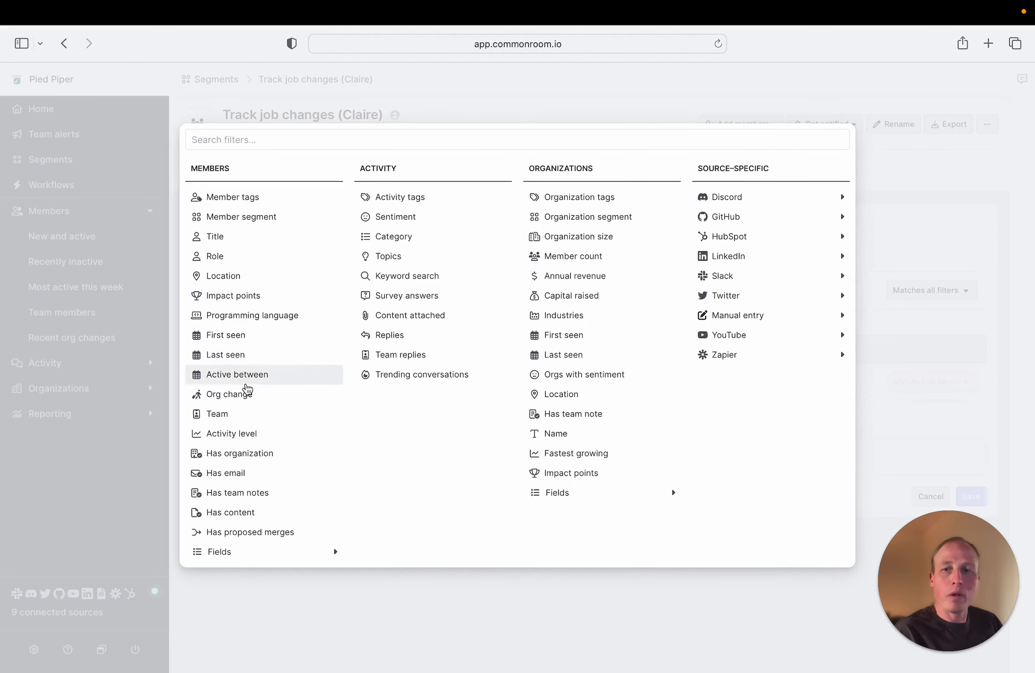
left_click(245, 394)
left_click(358, 300)
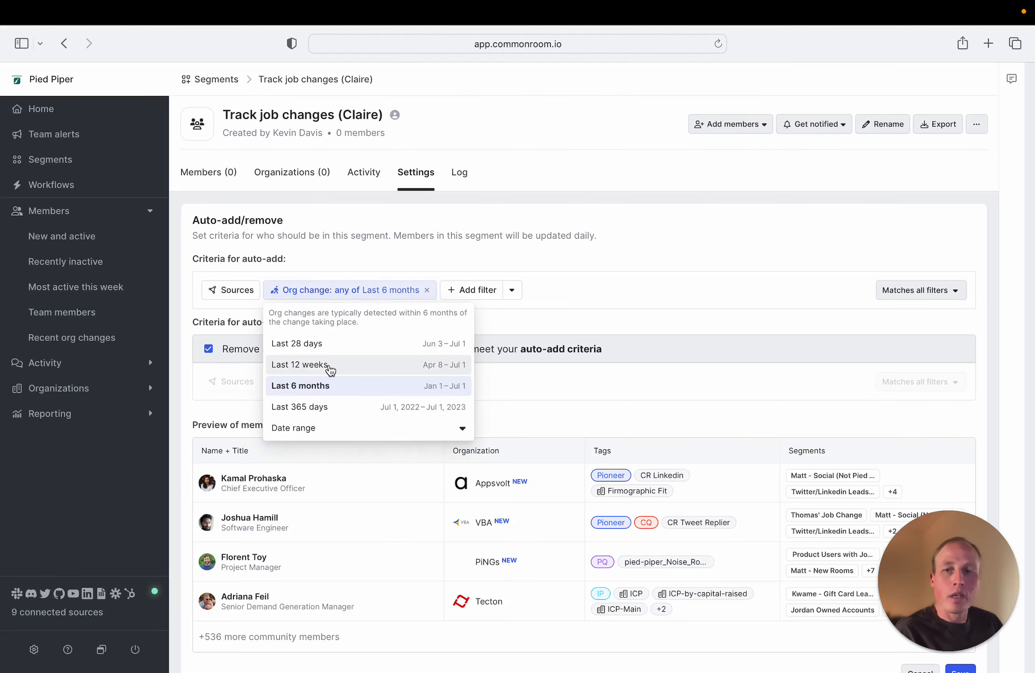
left_click(329, 366)
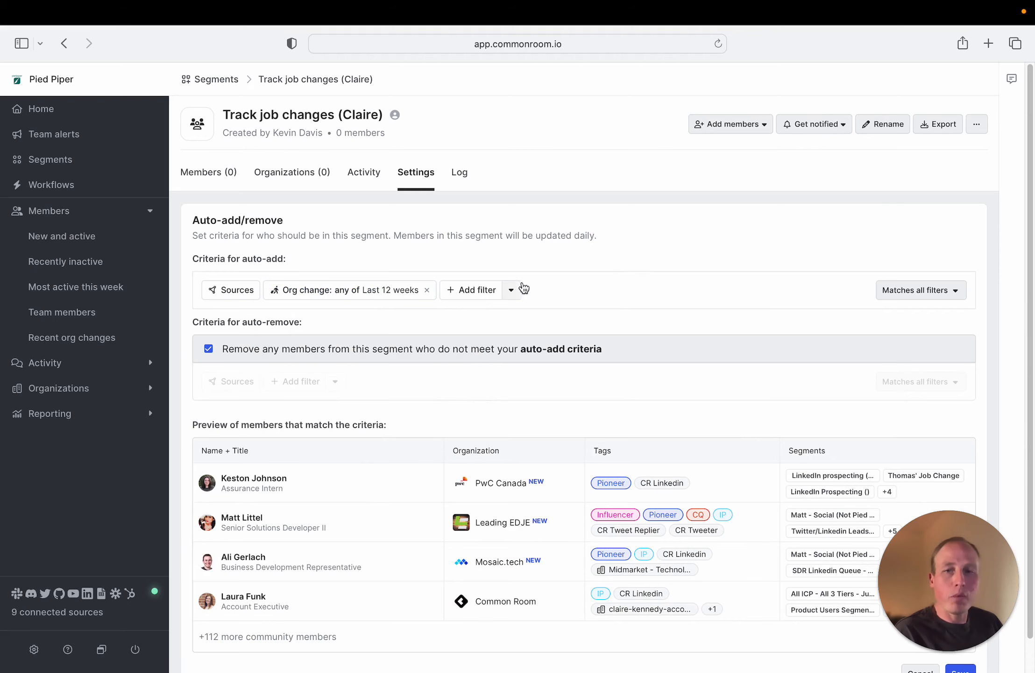
Add a HubSpot Contact Owner filter to the auto-add criteria for the owner named in the segment's title
left_click(457, 292)
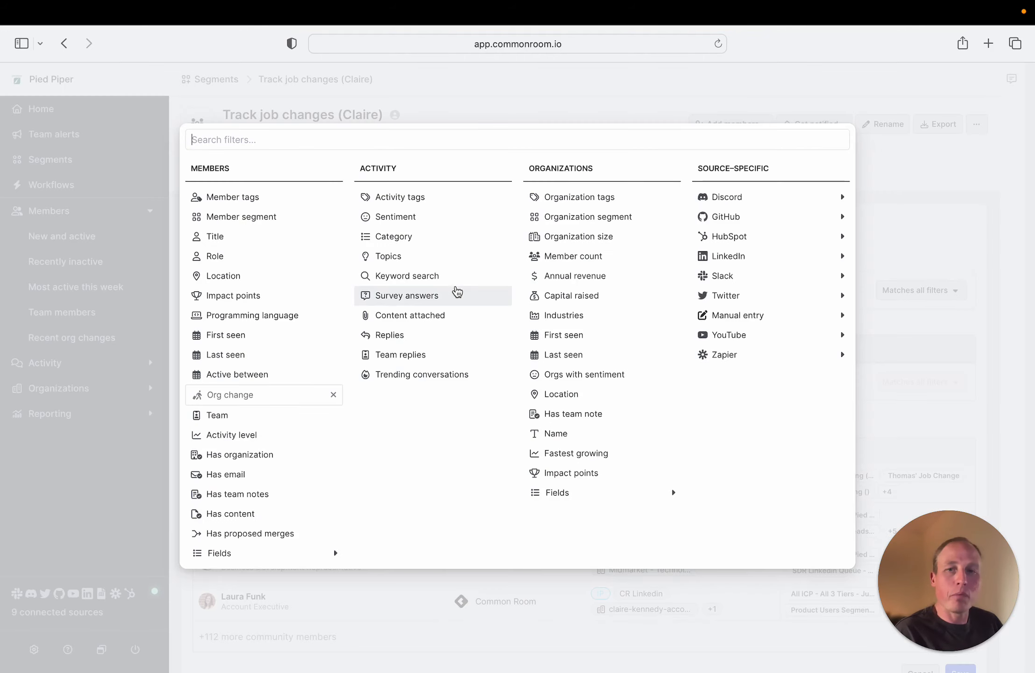
type("own")
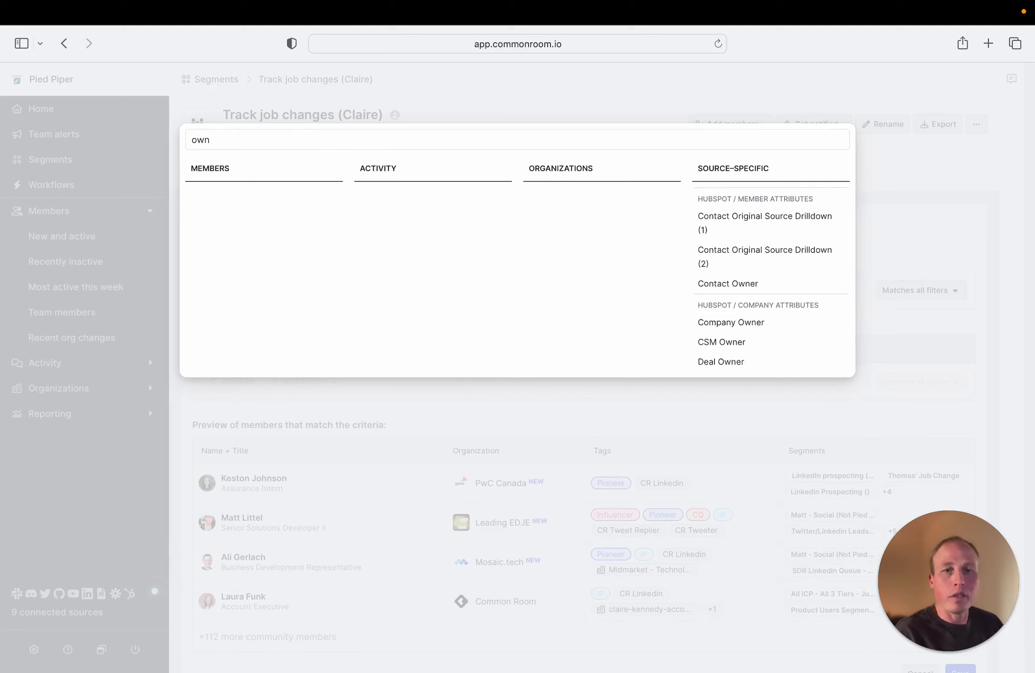
left_click(700, 283)
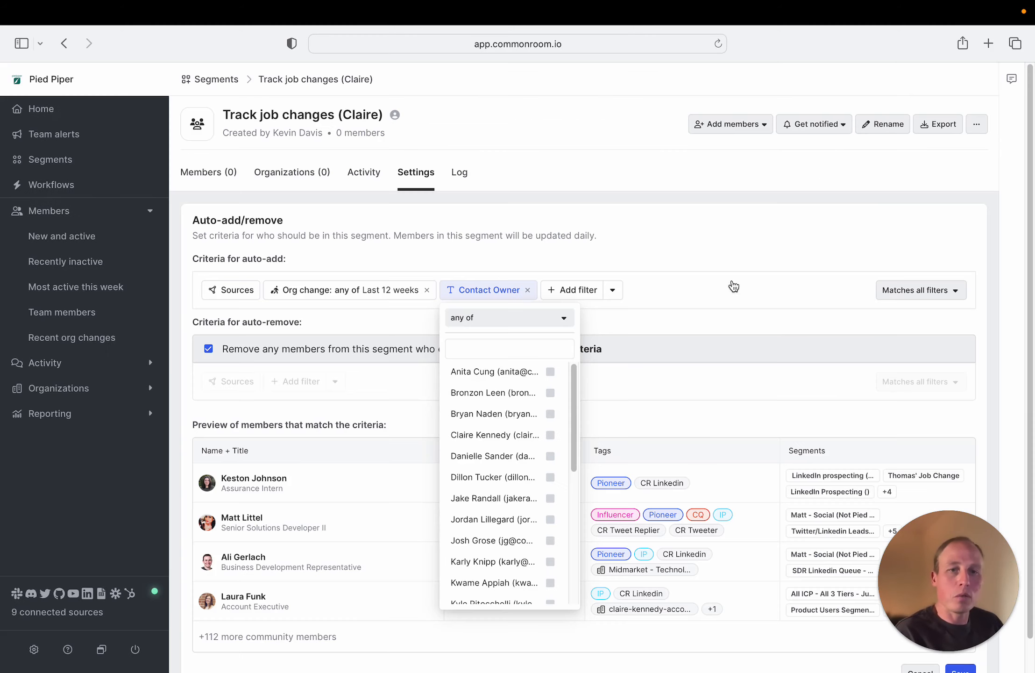
left_click(549, 436)
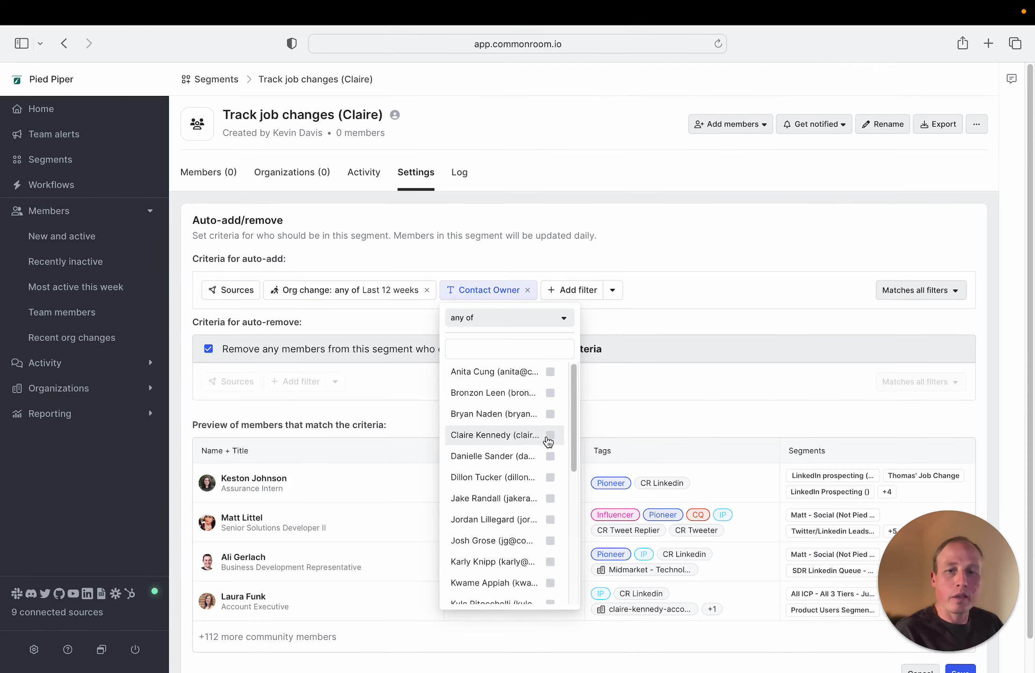
left_click(700, 251)
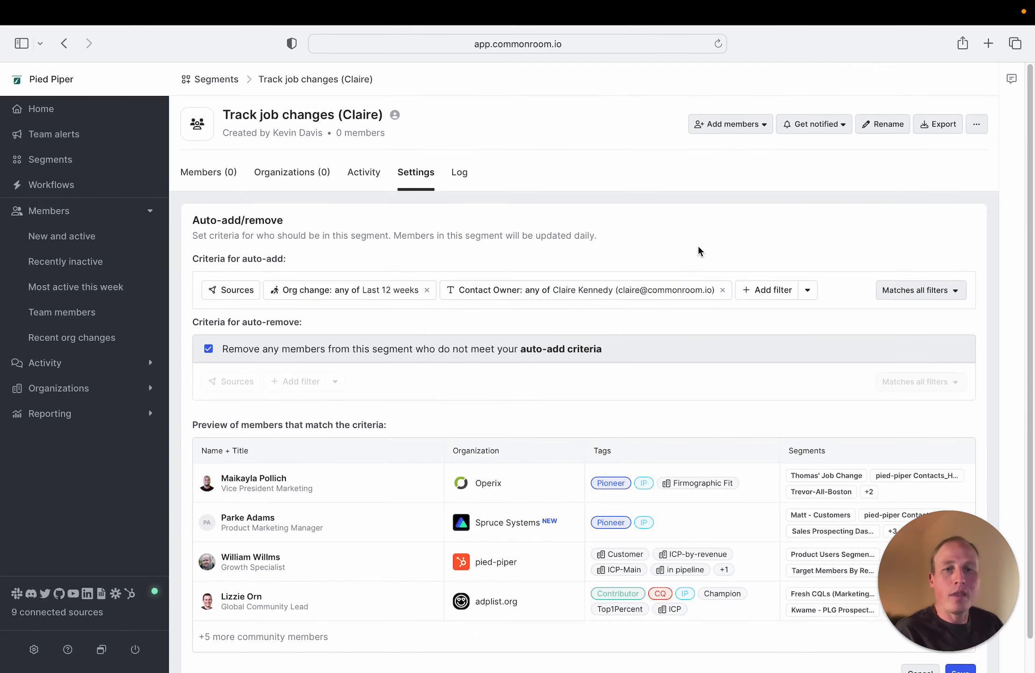
Turn on the segment's notifications for member additions and removals, and save its auto-add/remove criteria
left_click(832, 121)
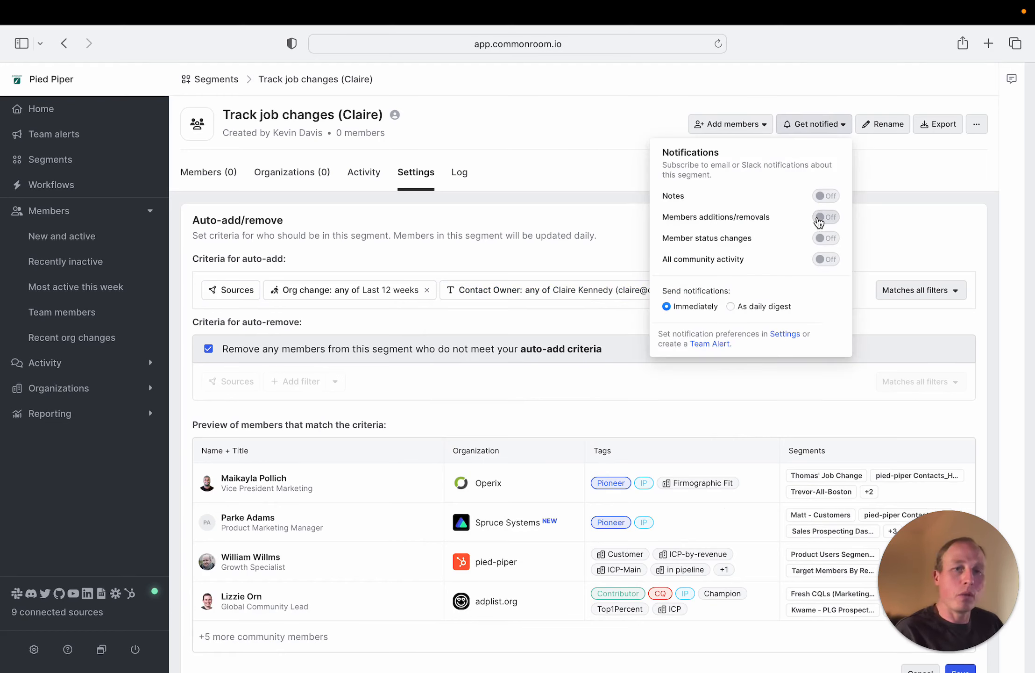
left_click(819, 221)
left_click(890, 210)
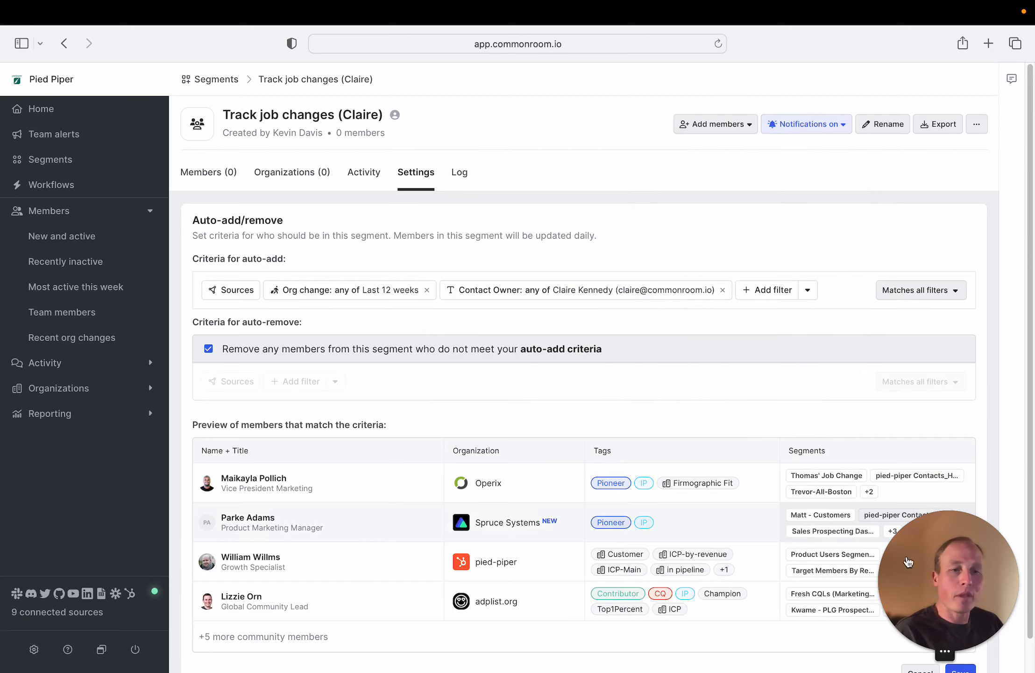
left_click(960, 670)
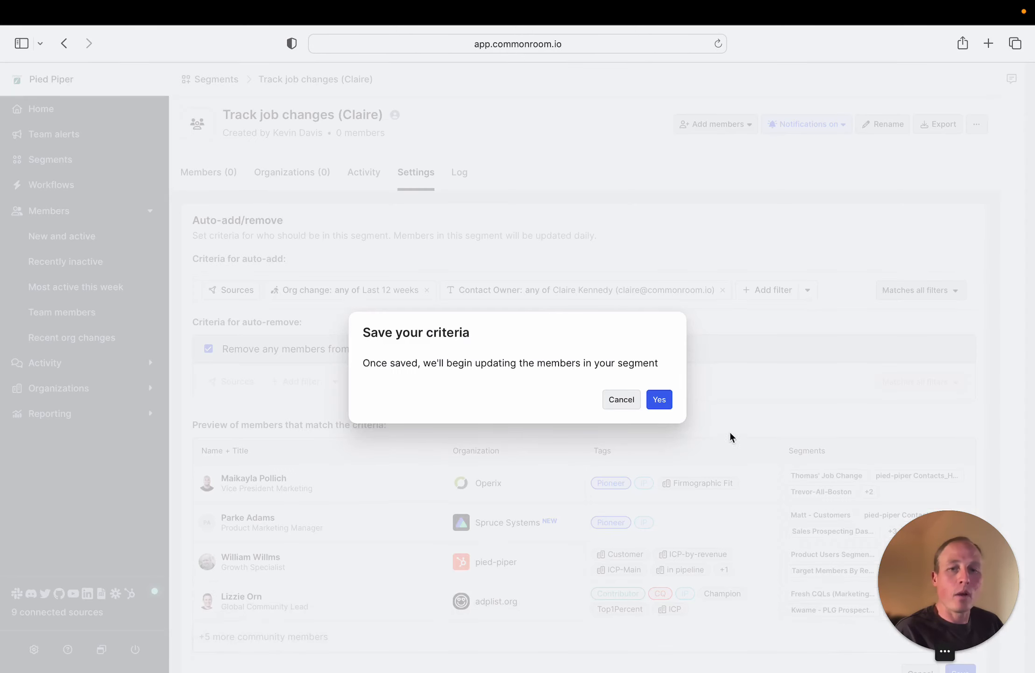
left_click(663, 401)
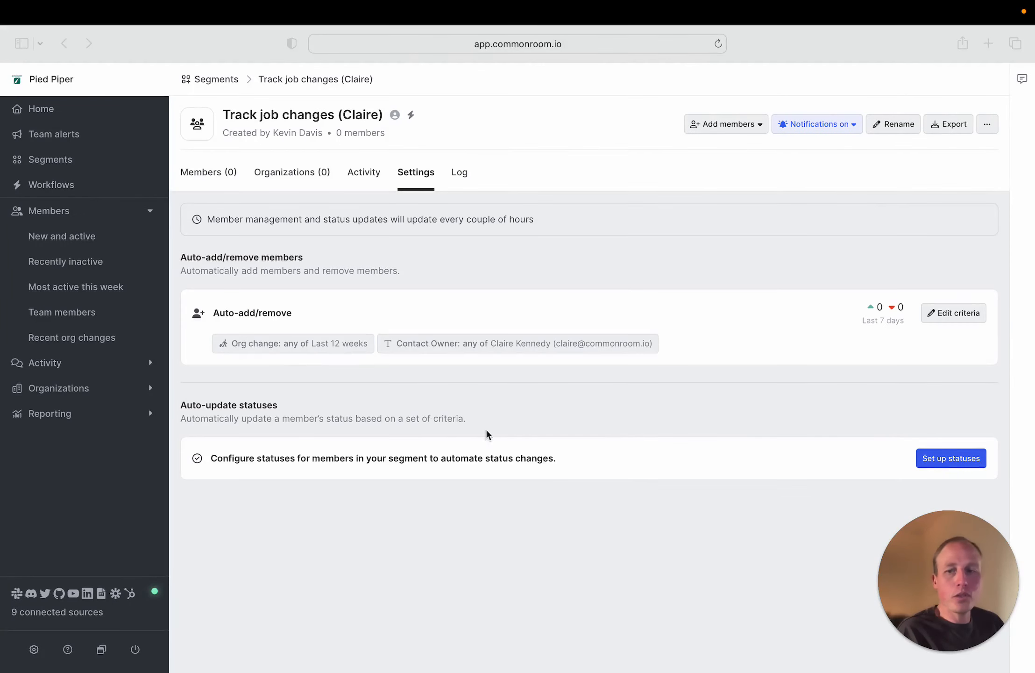
Open the Reporting overview and look through its community health, membership and engagement sections
left_click(68, 421)
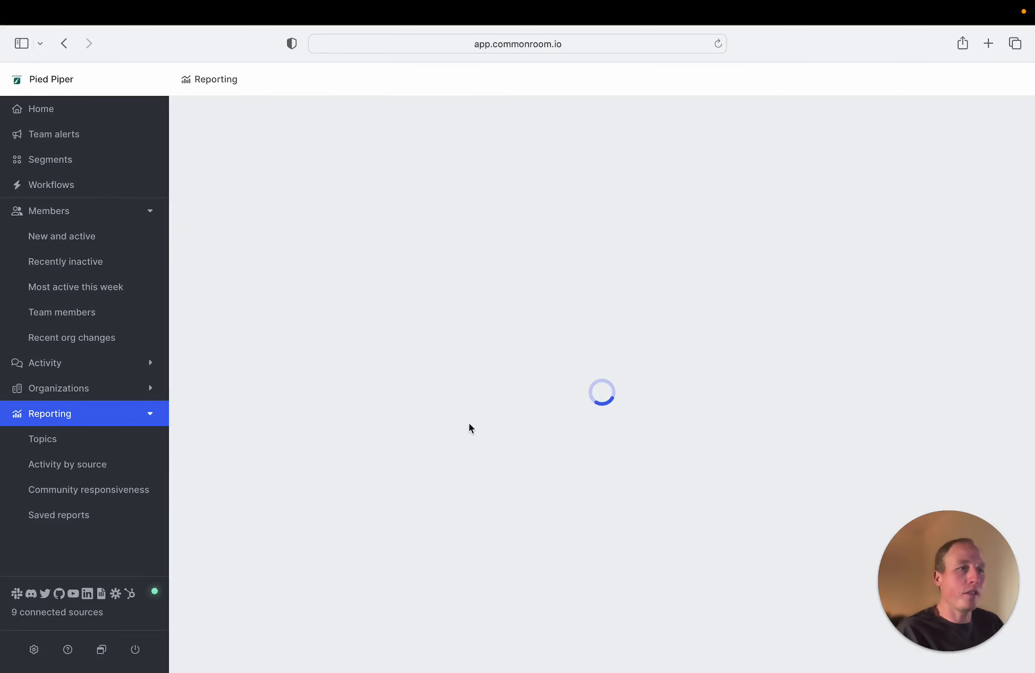
scroll(698, 356, "down", 6)
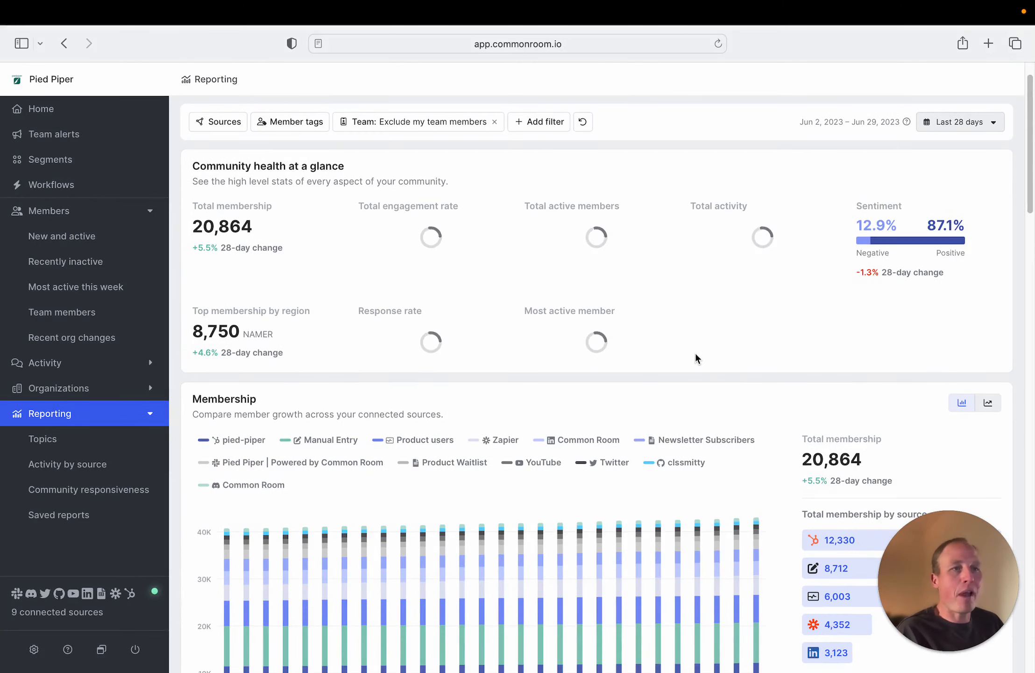
scroll(690, 363, "down", 6)
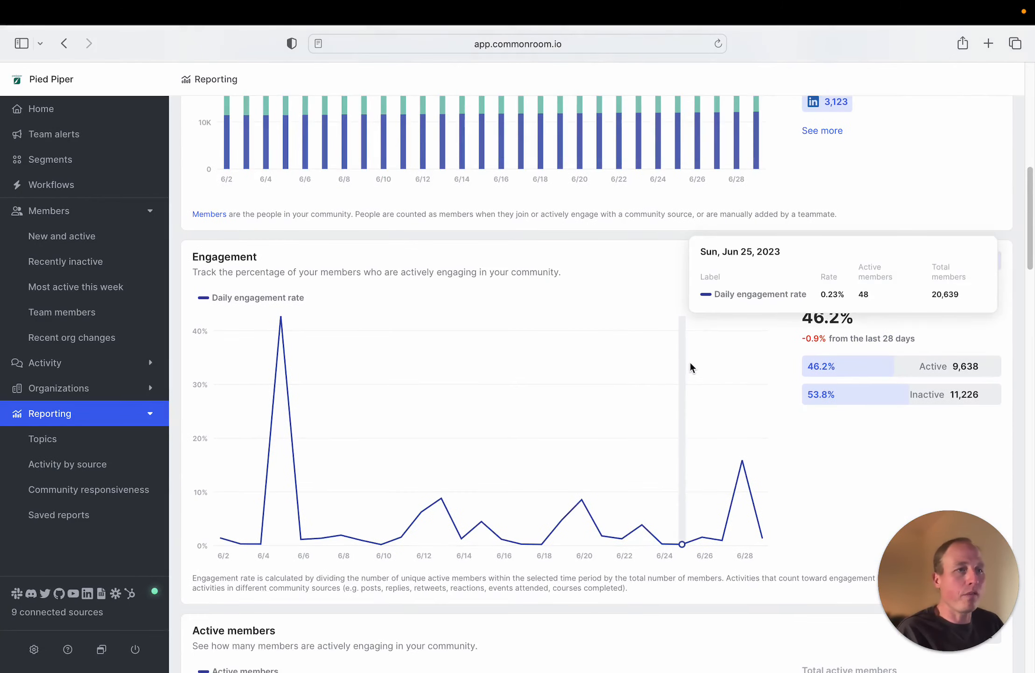
Filter the report by the Ideal persona member tag, run the query, and review the community health and membership figures
scroll(689, 365, "up", 13)
left_click(287, 172)
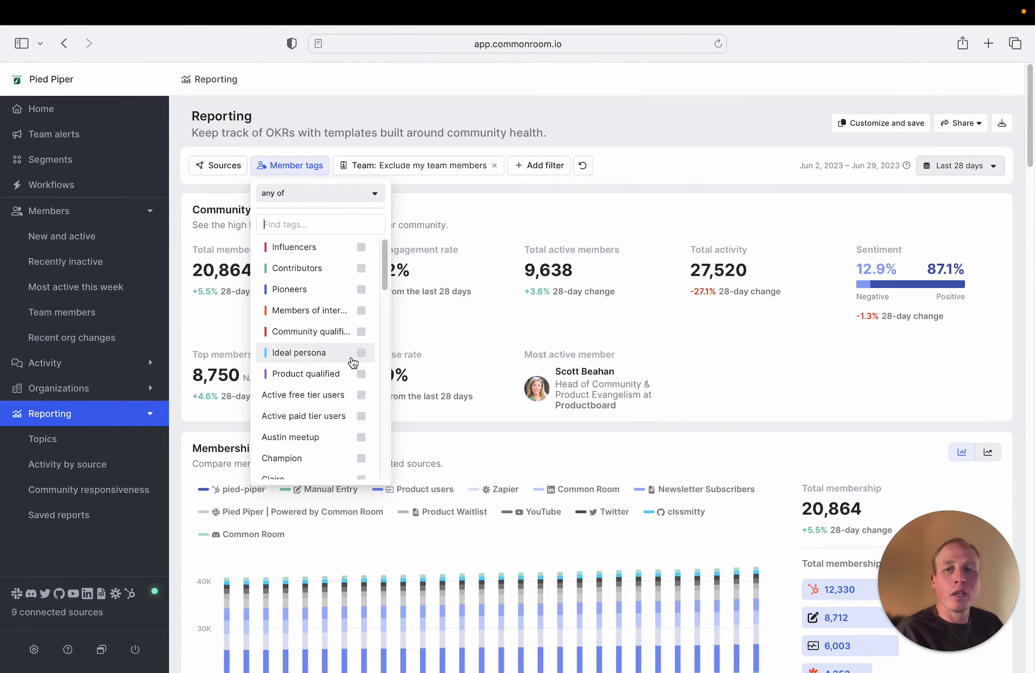
left_click(361, 354)
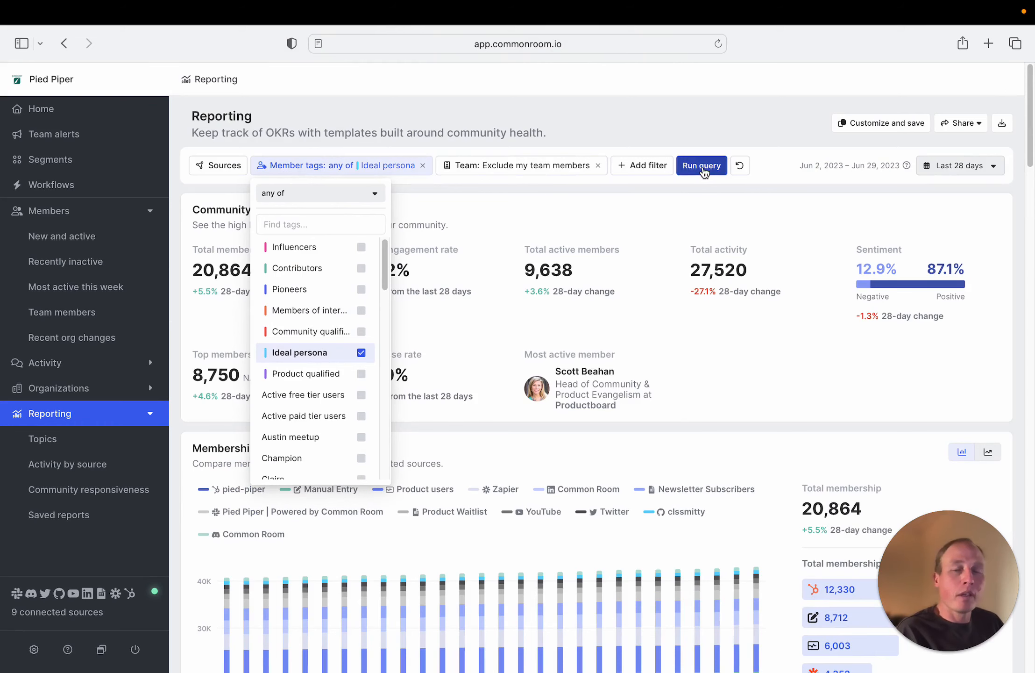
left_click(702, 171)
left_click(716, 127)
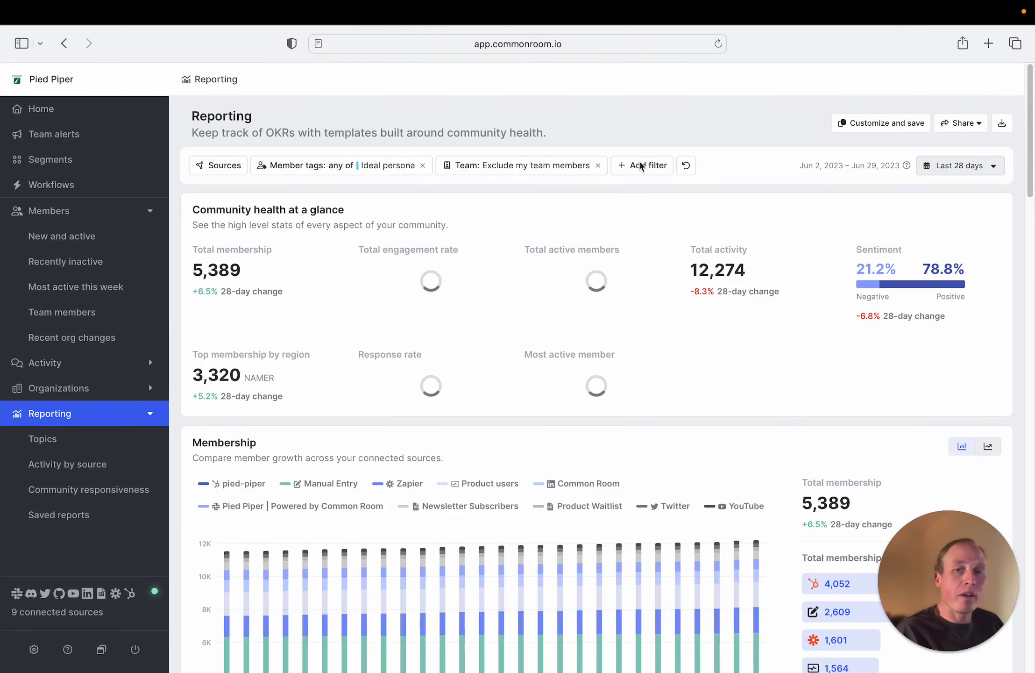
scroll(722, 327, "down", 3)
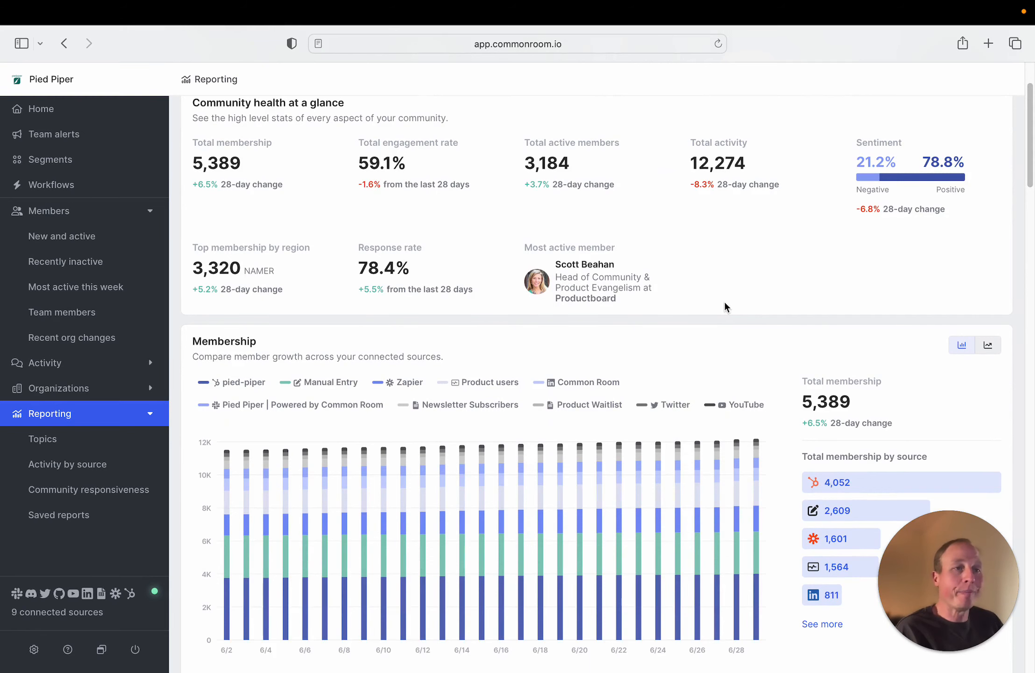
scroll(725, 304, "down", 1)
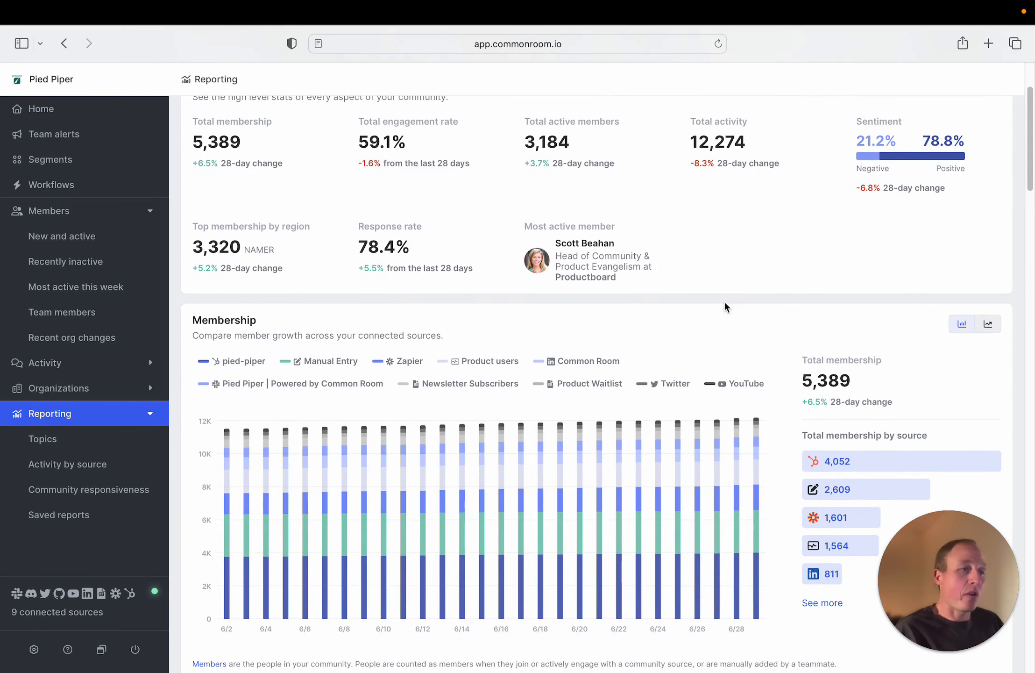